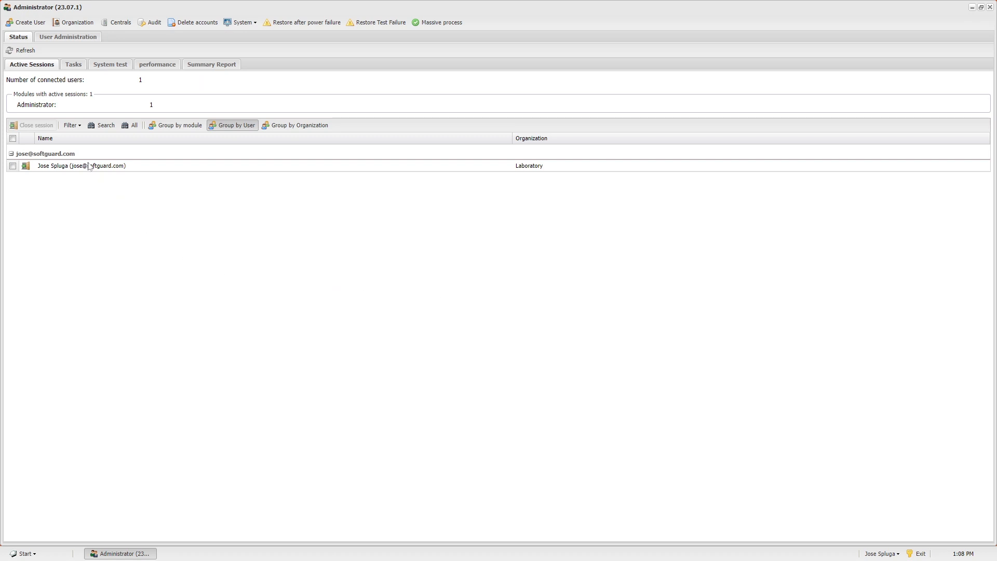
# Browse the Dealer, End user and Central user lists, finishing on the 34 central users.
pyautogui.click(66, 38)
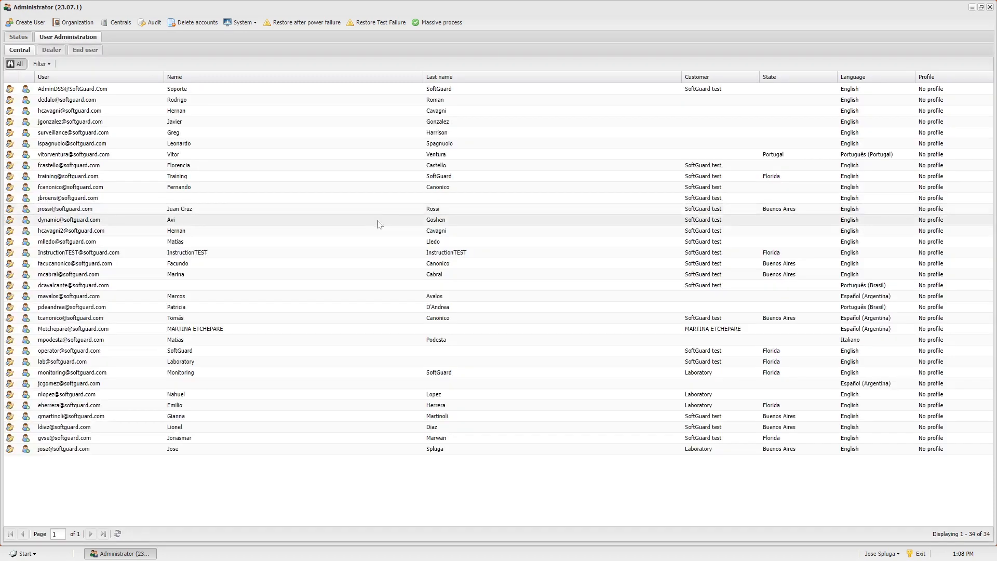
pyautogui.click(50, 52)
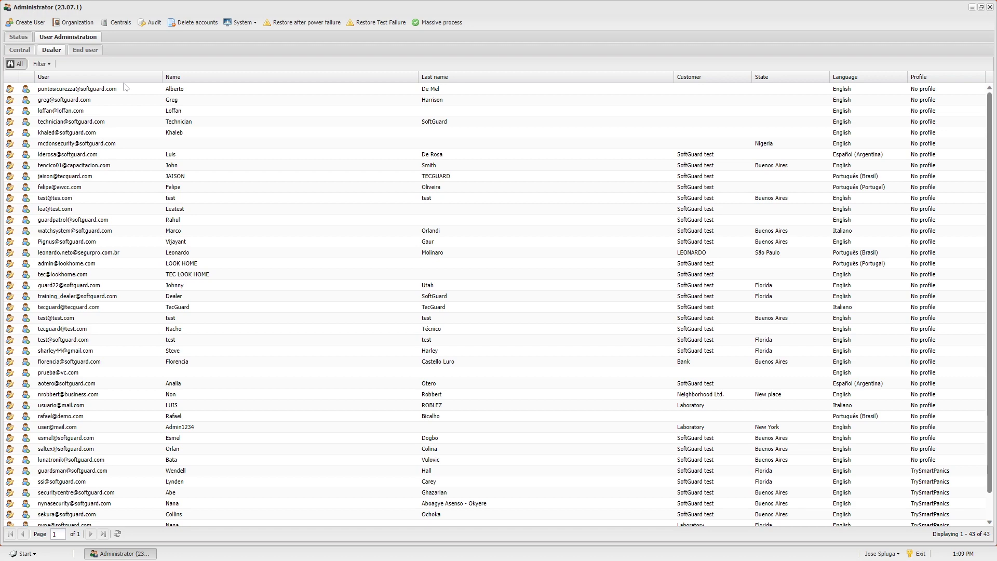
pyautogui.click(86, 50)
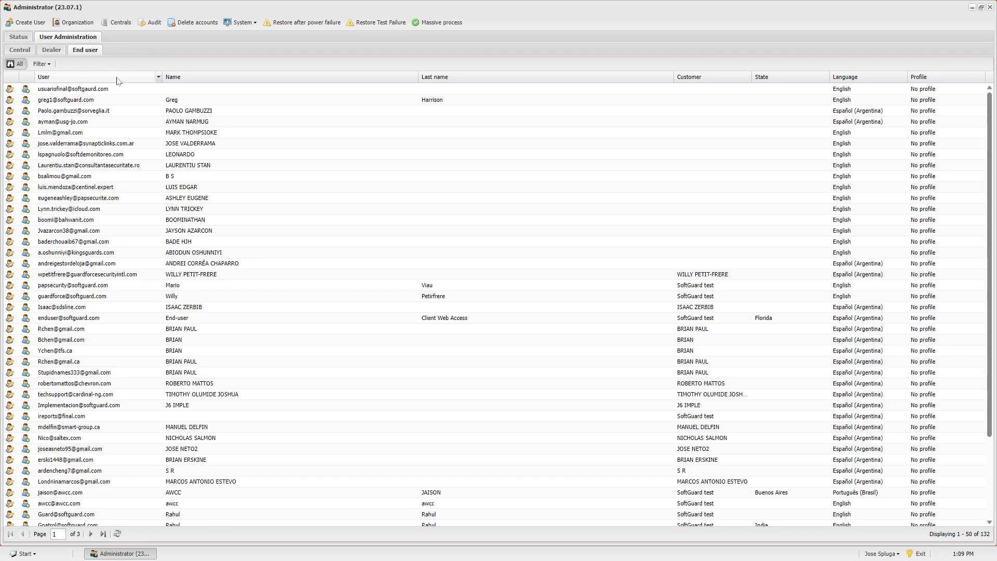
pyautogui.click(19, 51)
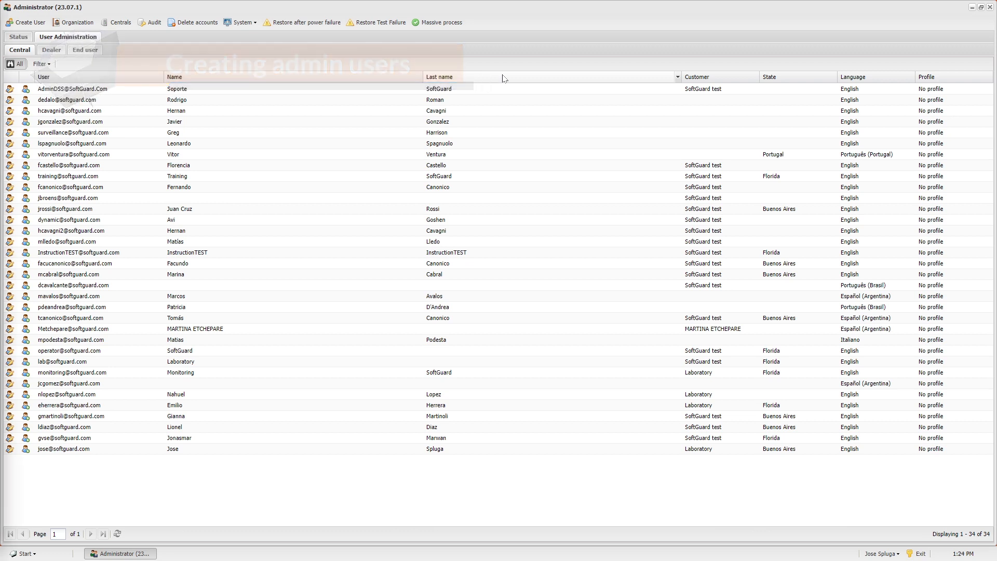
# Create a new user, enter its admin login e-mail, and set and confirm its password.
pyautogui.click(35, 23)
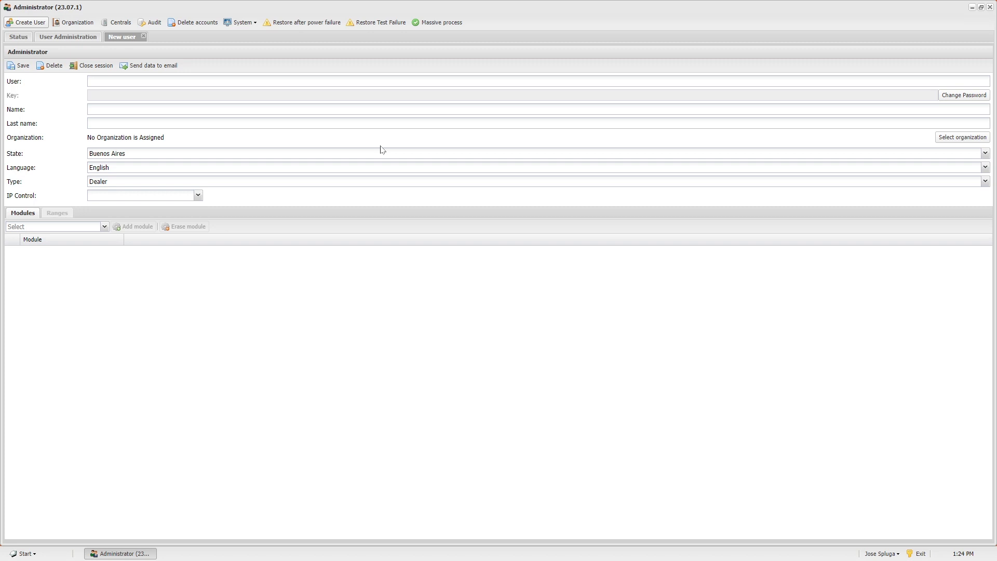
pyautogui.click(382, 81)
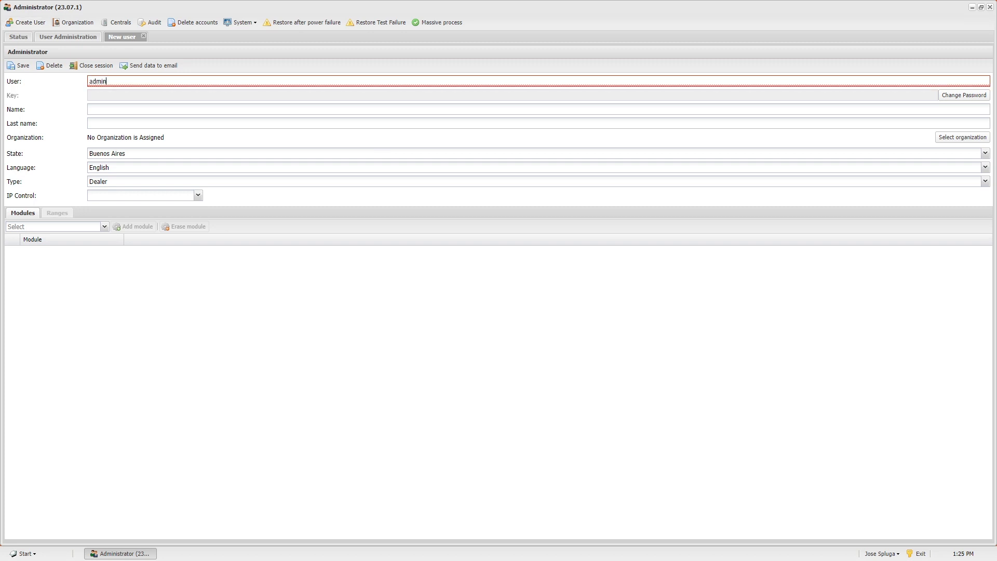
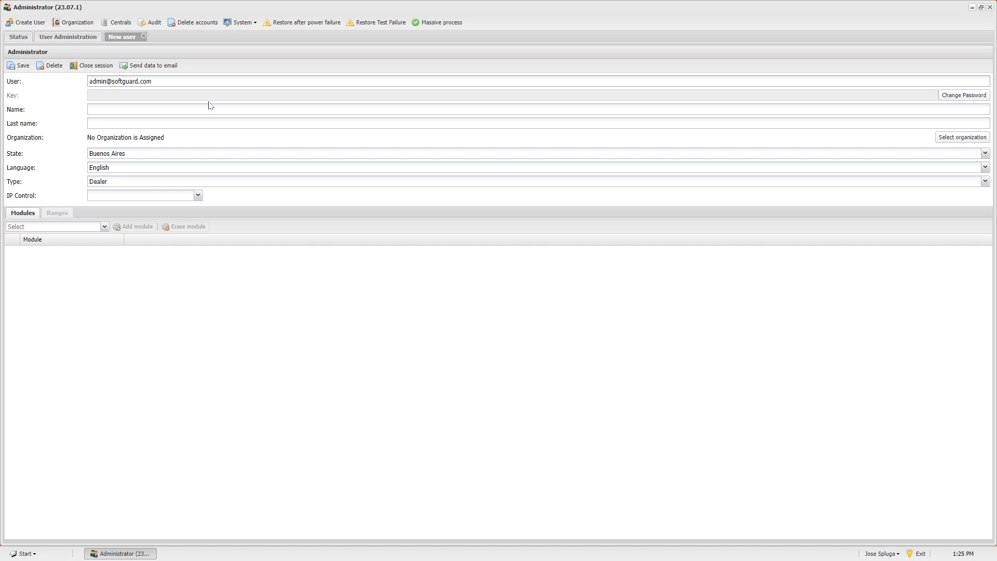
pyautogui.click(942, 96)
pyautogui.write('••••••••')
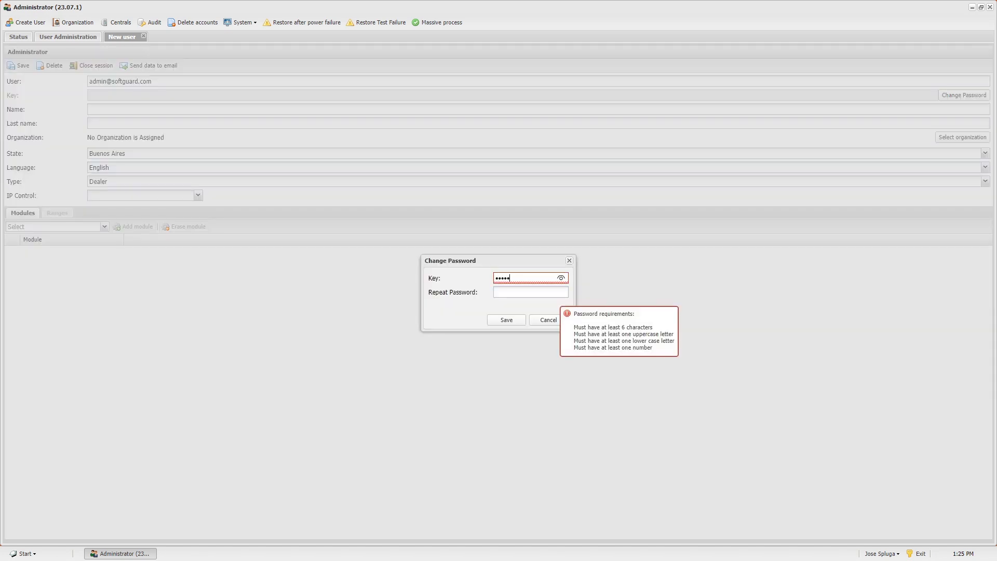
pyautogui.press('Tab')
pyautogui.write('•••••••••')
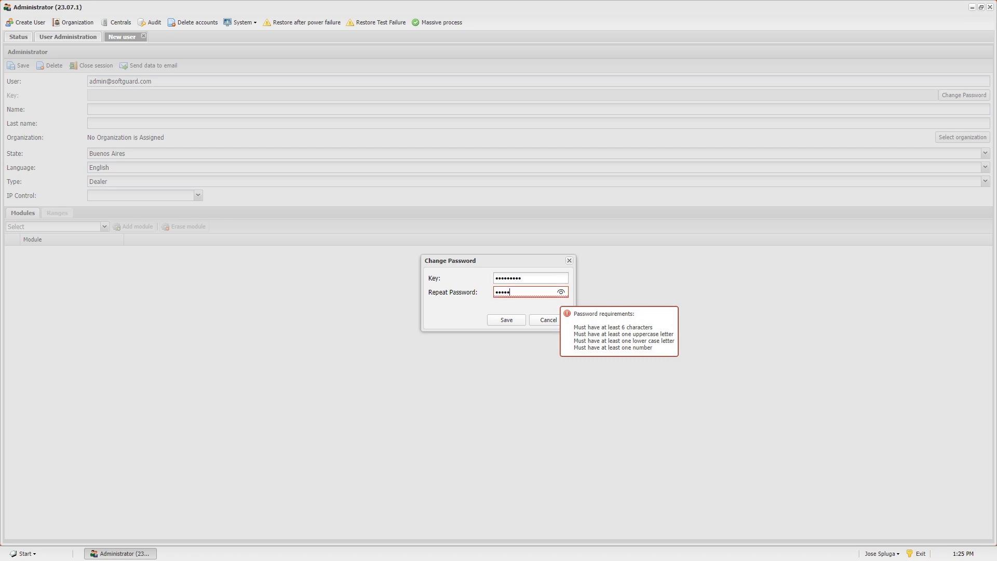
pyautogui.click(507, 319)
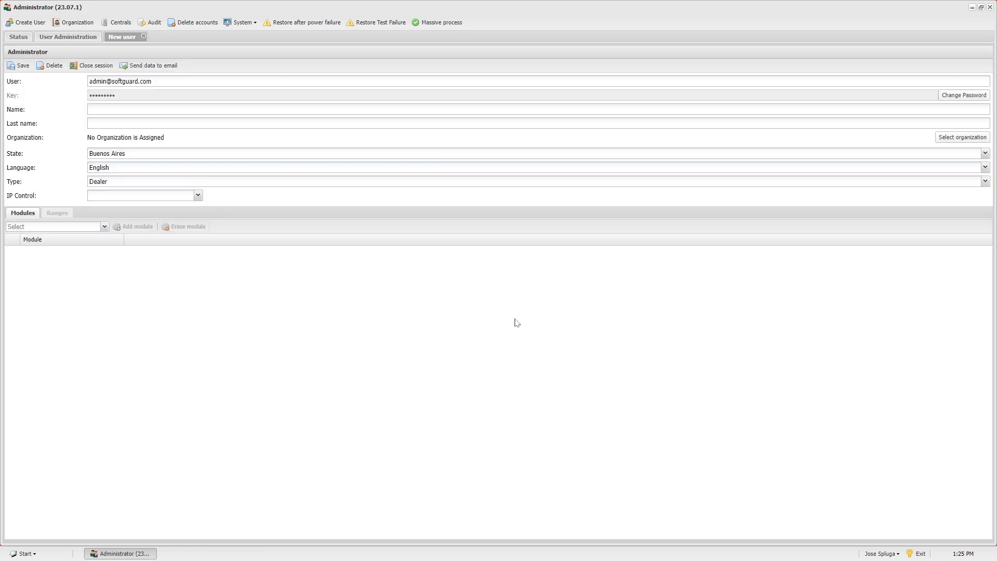
# Enter name Admin and last name Softguard for the new user.
pyautogui.press('Tab')
pyautogui.write('Admin')
pyautogui.press('Tab')
pyautogui.write('Softguard')
# Assign the user to organization SoftGuard test, set state Florida, and keep language English.
pyautogui.click(962, 138)
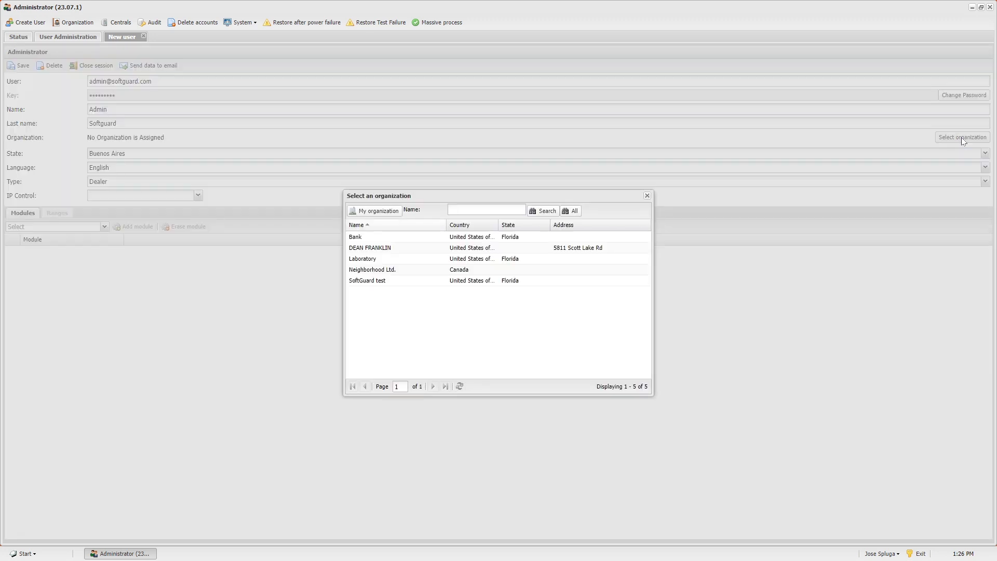
pyautogui.click(393, 283)
pyautogui.doubleClick(394, 283)
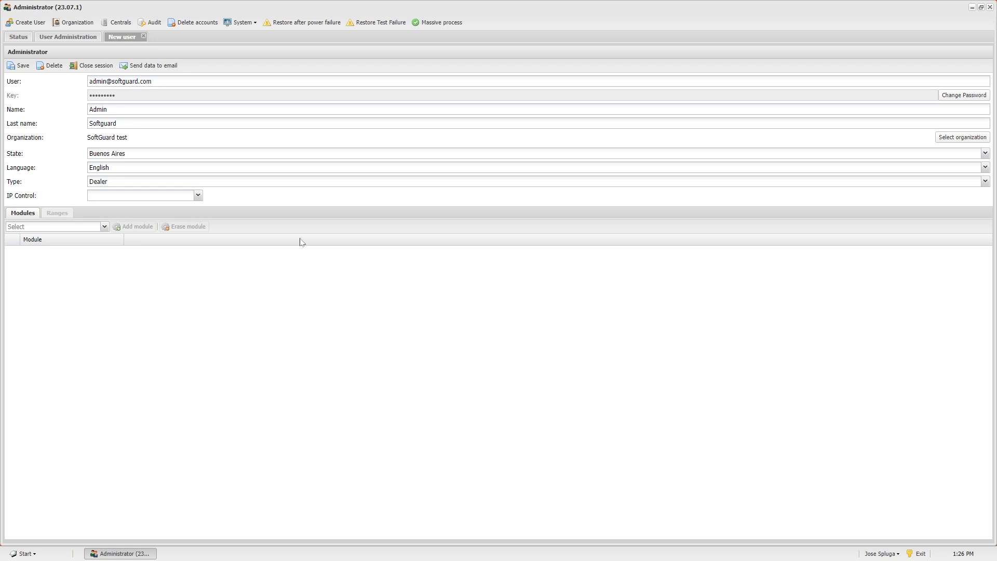
pyautogui.click(985, 156)
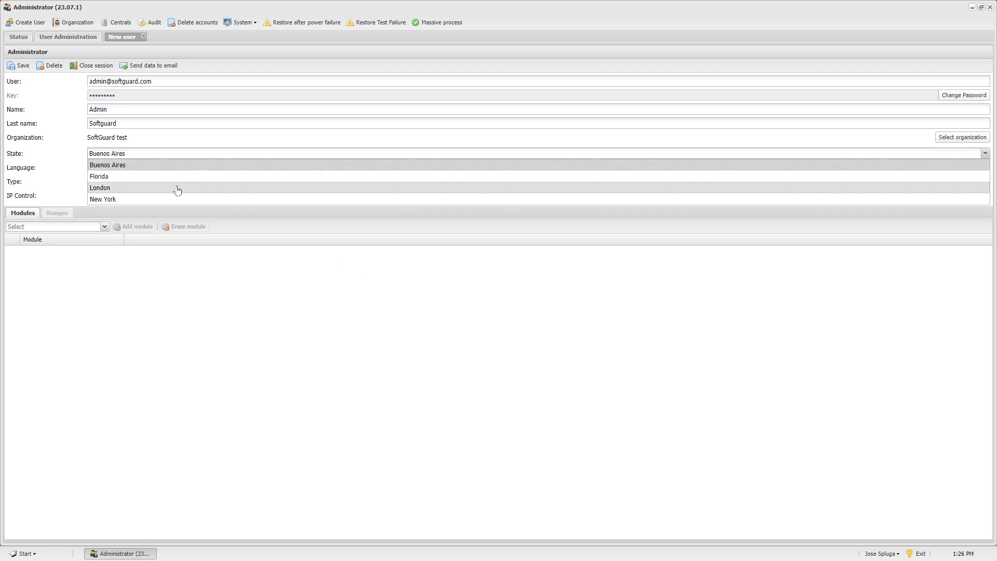
pyautogui.click(115, 177)
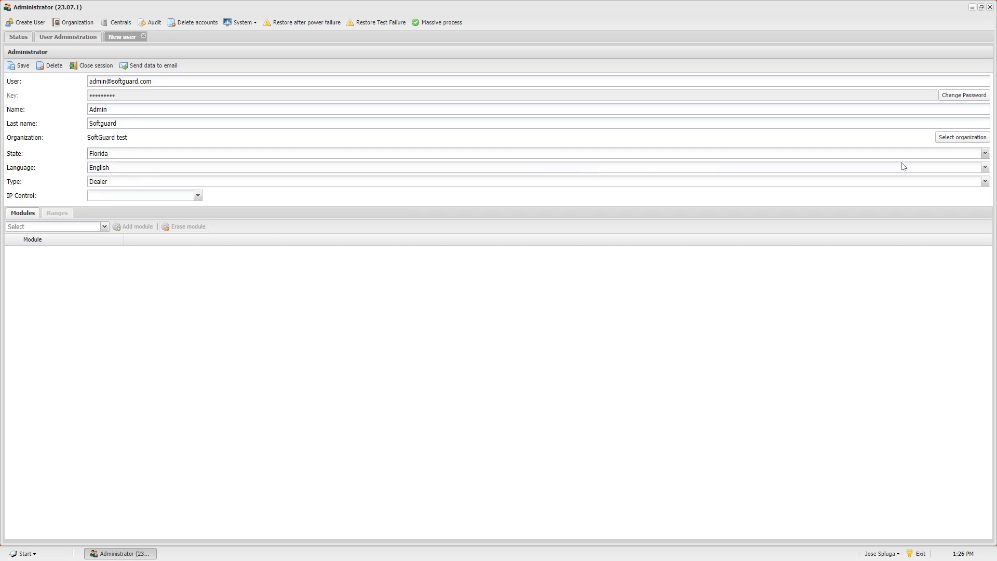
pyautogui.click(986, 168)
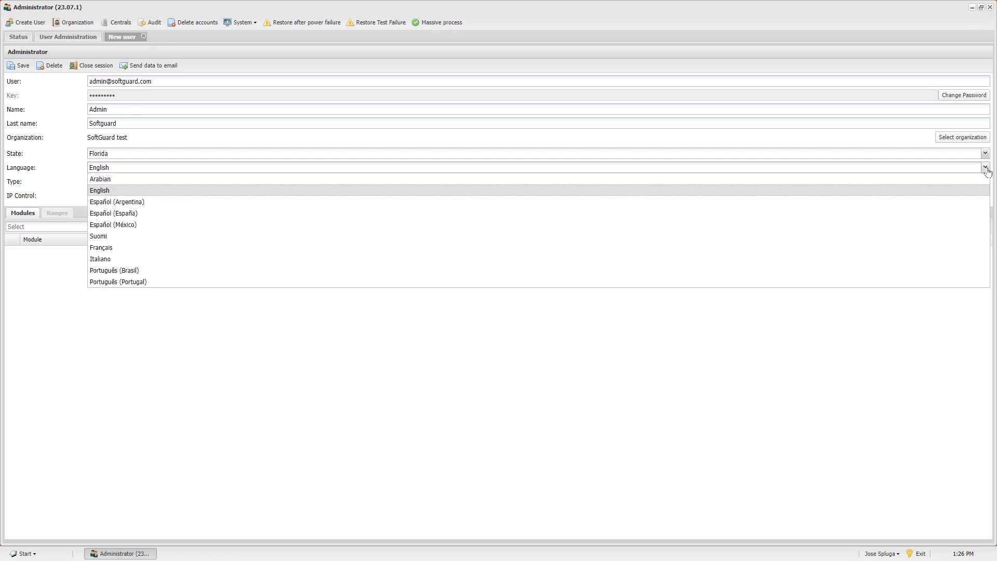
pyautogui.click(987, 169)
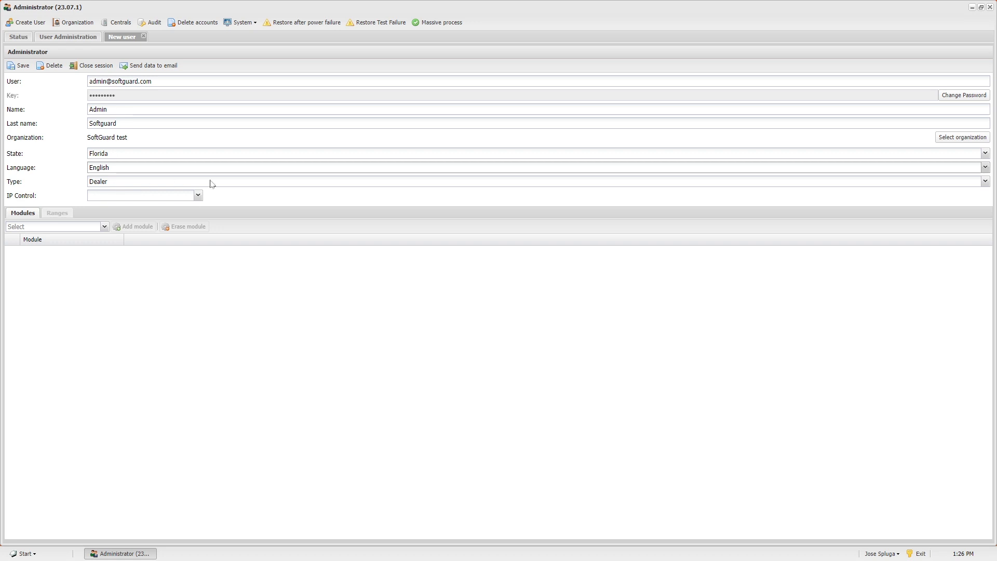
# Set the user type to Central, leave IP Control empty, and save the record.
pyautogui.click(986, 182)
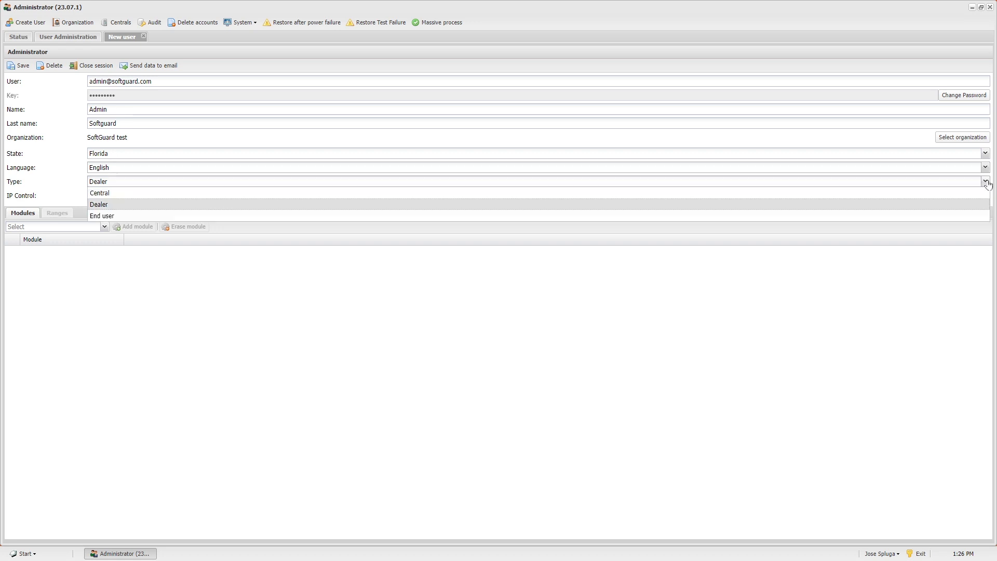
pyautogui.click(105, 193)
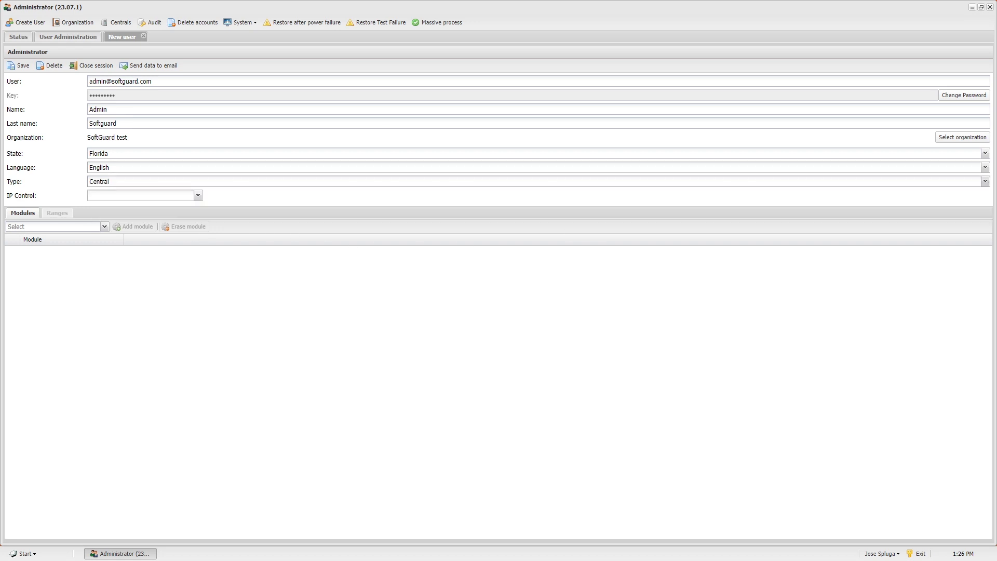
pyautogui.click(199, 196)
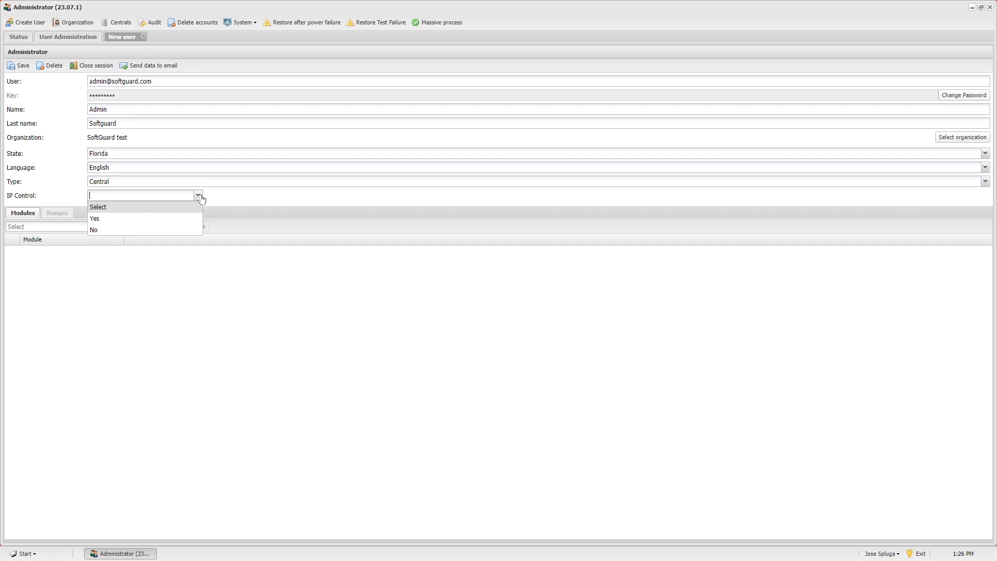
pyautogui.click(200, 196)
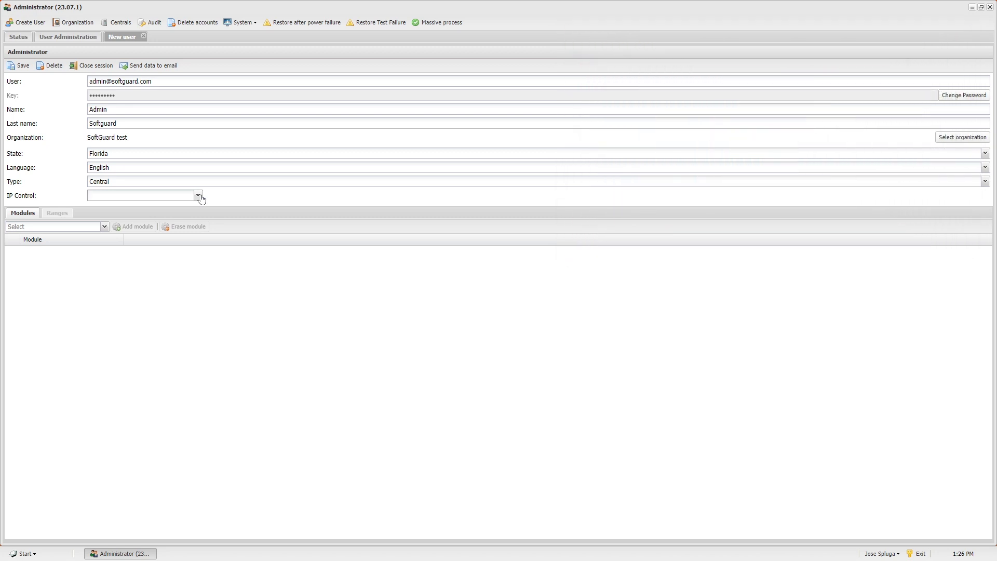
pyautogui.click(198, 195)
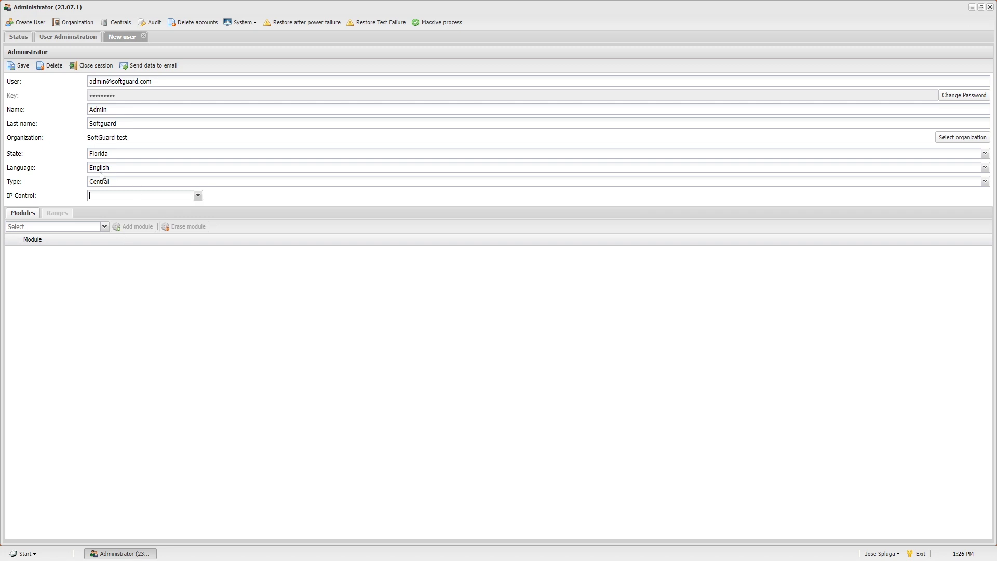
pyautogui.click(17, 69)
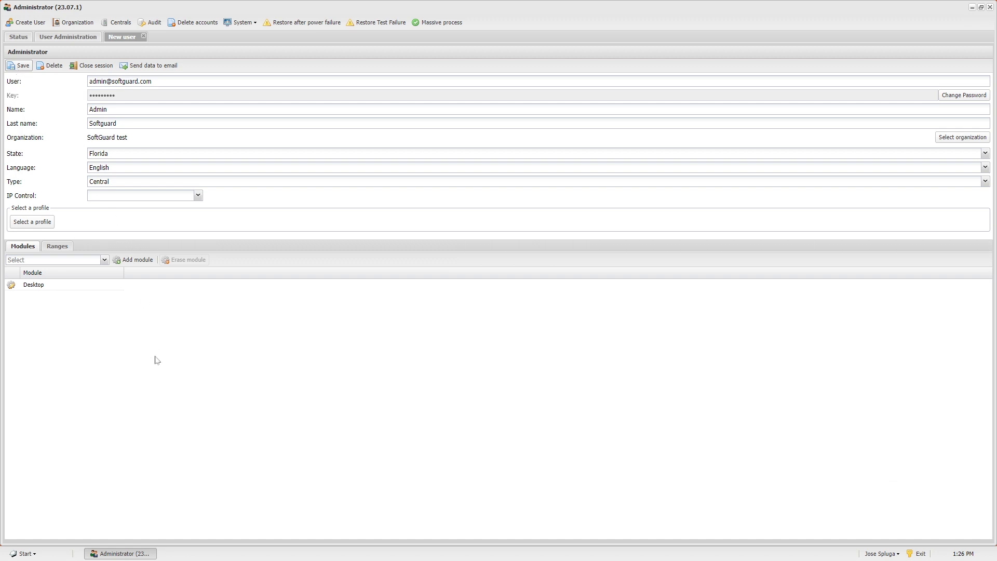
# Add the Administrator module to the new admin user's module list.
pyautogui.click(105, 260)
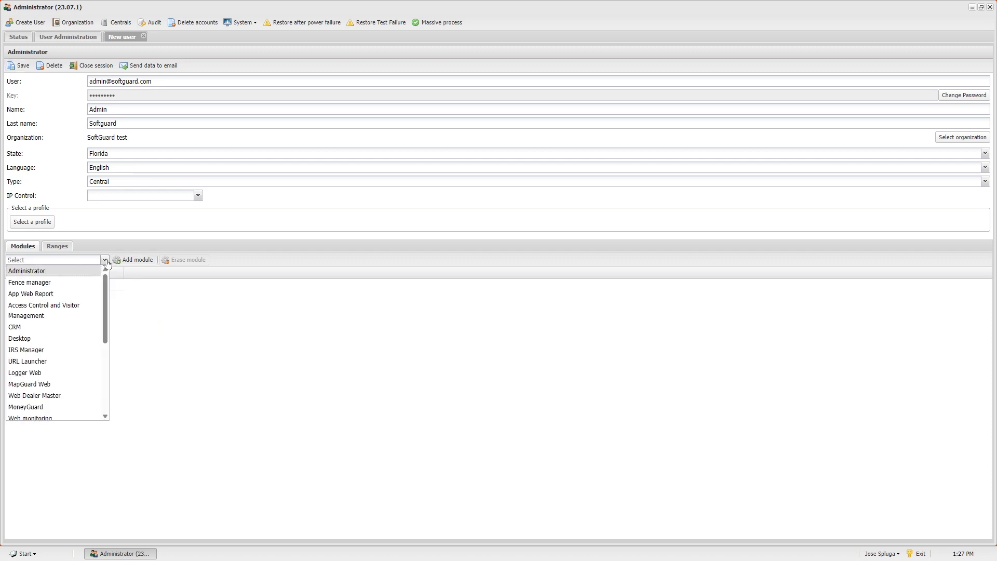
pyautogui.click(55, 274)
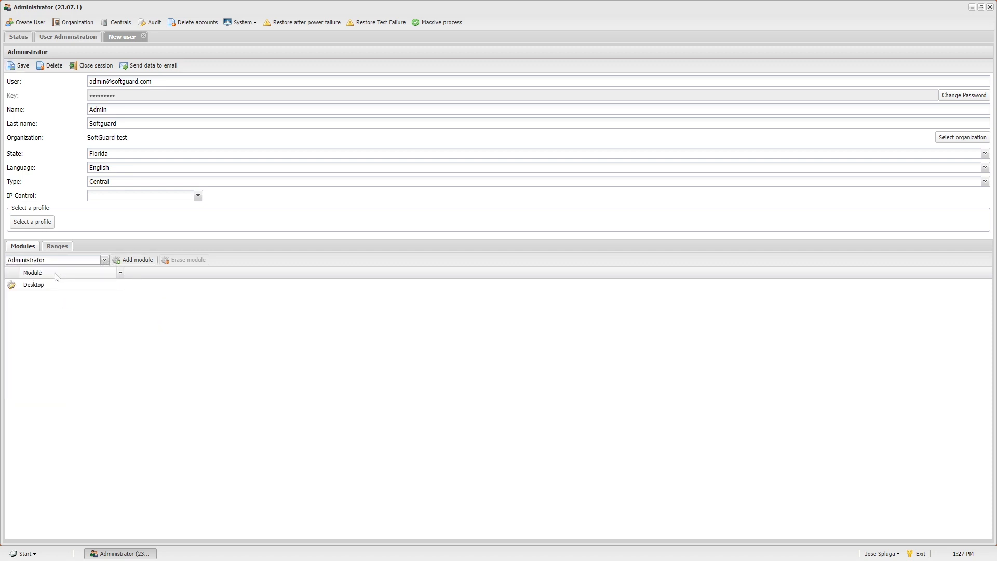
pyautogui.click(137, 261)
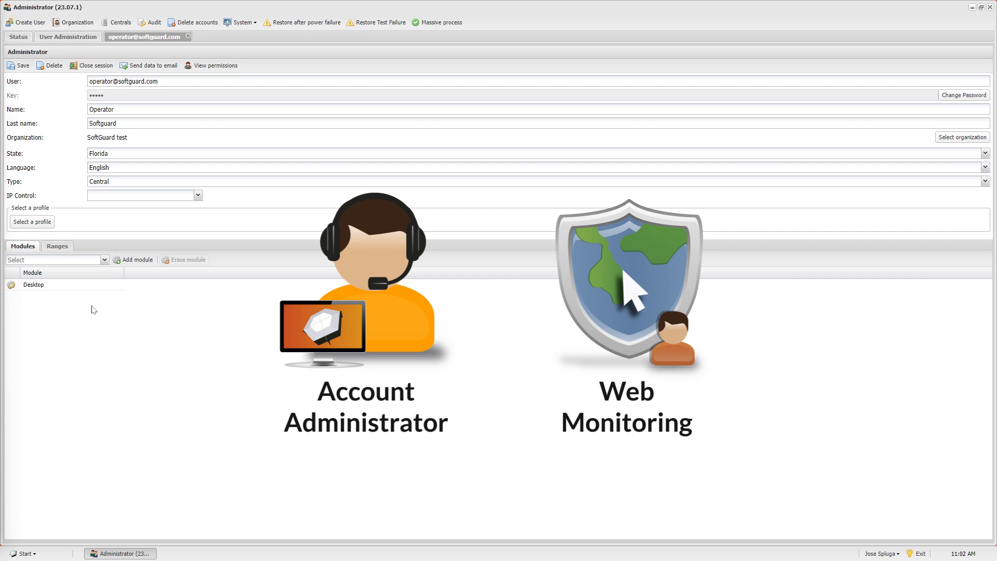
# Add the Web monitoring and Administrator modules to the operator user.
pyautogui.click(104, 260)
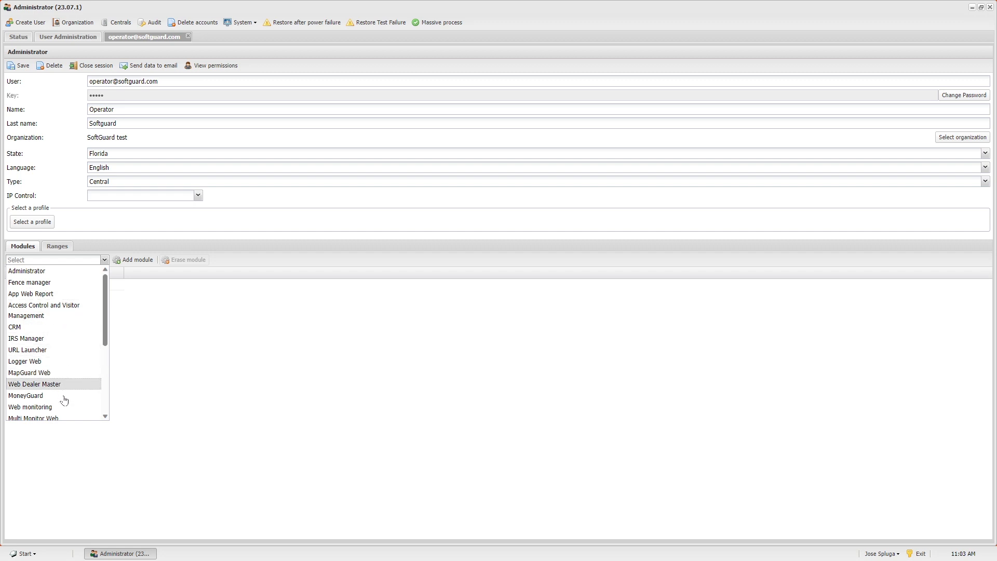
pyautogui.click(62, 408)
pyautogui.click(116, 262)
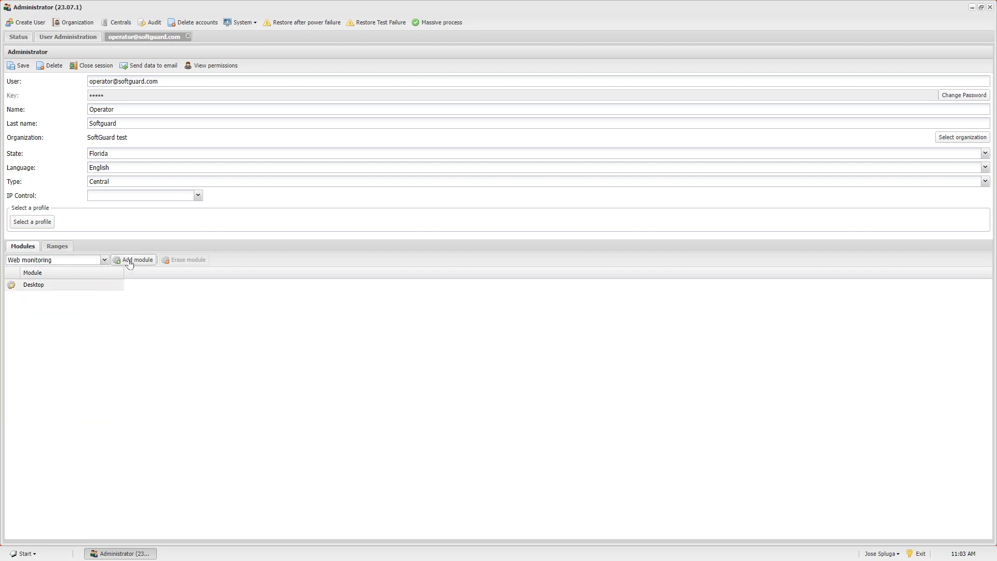
pyautogui.click(105, 261)
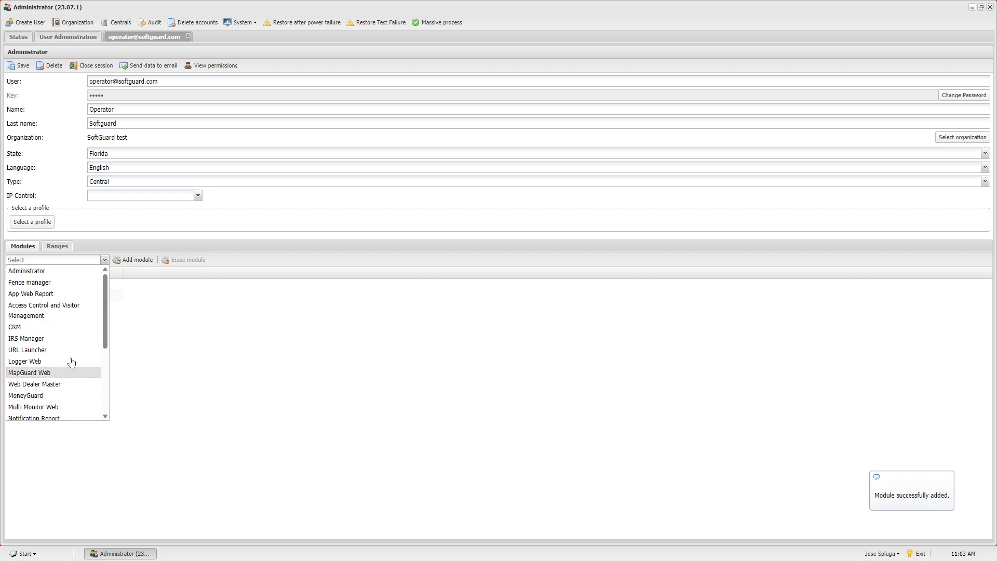
pyautogui.click(70, 272)
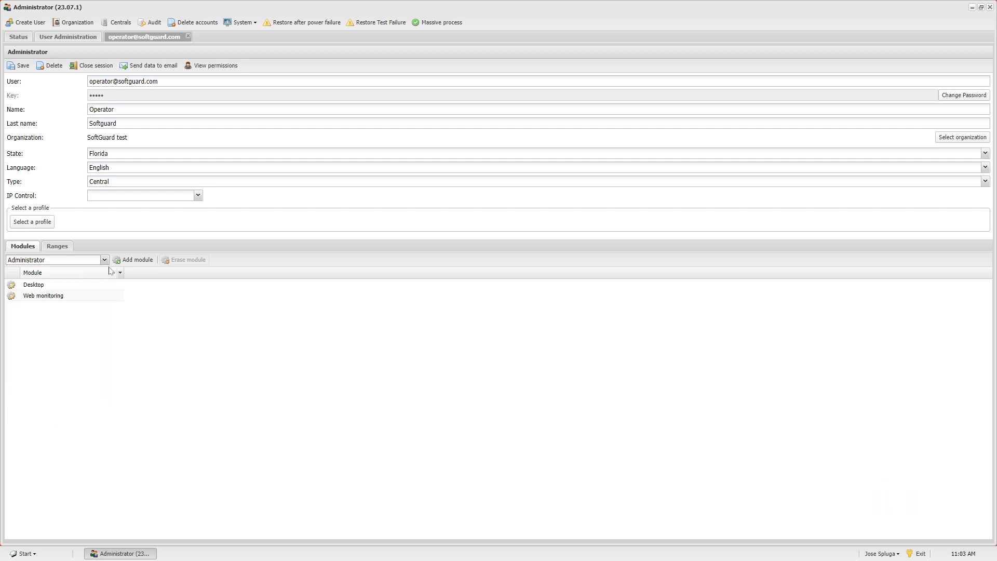
pyautogui.click(124, 261)
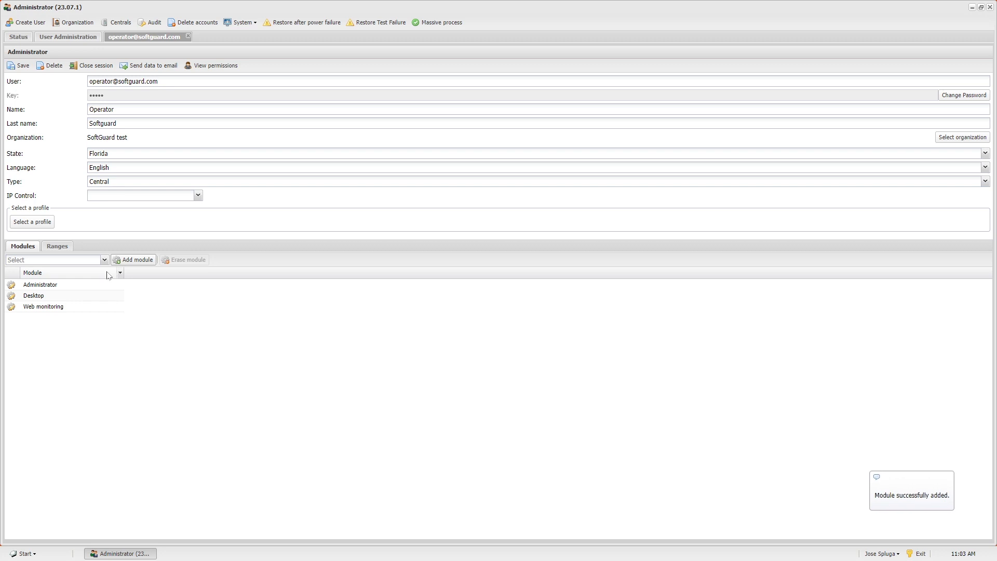
# Restrict the Administrator module to account administrators only and set all Process functions to Show.
pyautogui.doubleClick(49, 287)
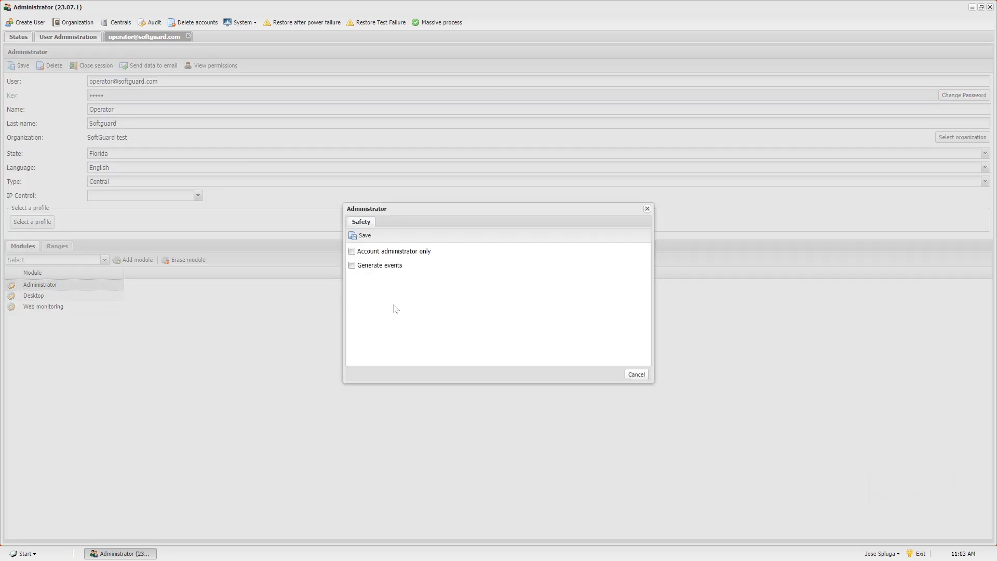
pyautogui.click(352, 252)
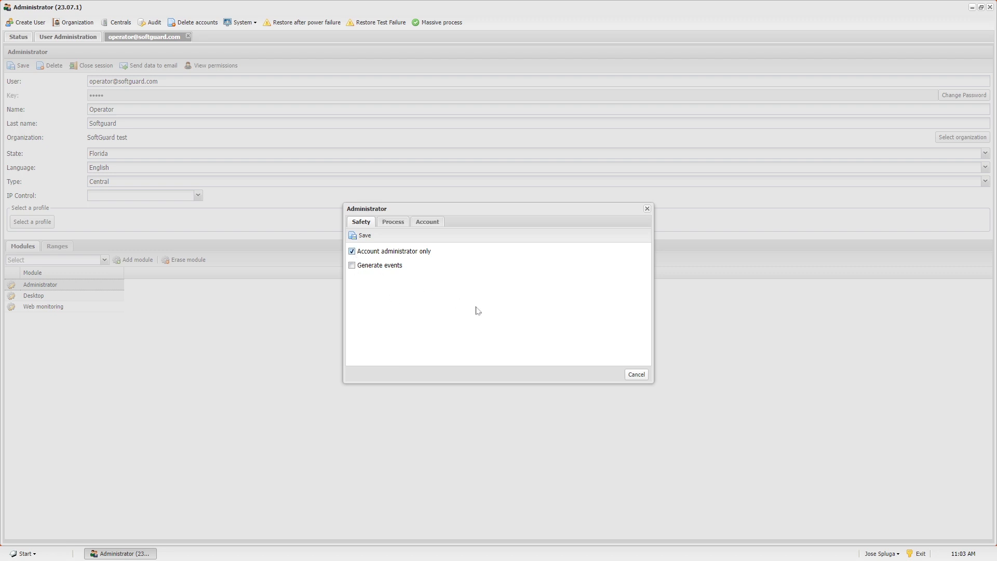
pyautogui.click(398, 230)
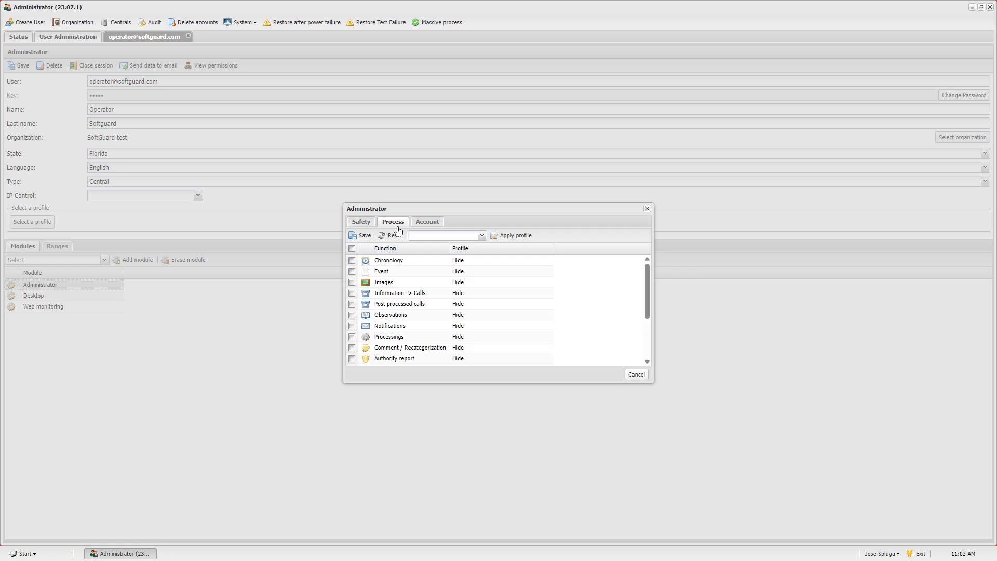
pyautogui.click(352, 249)
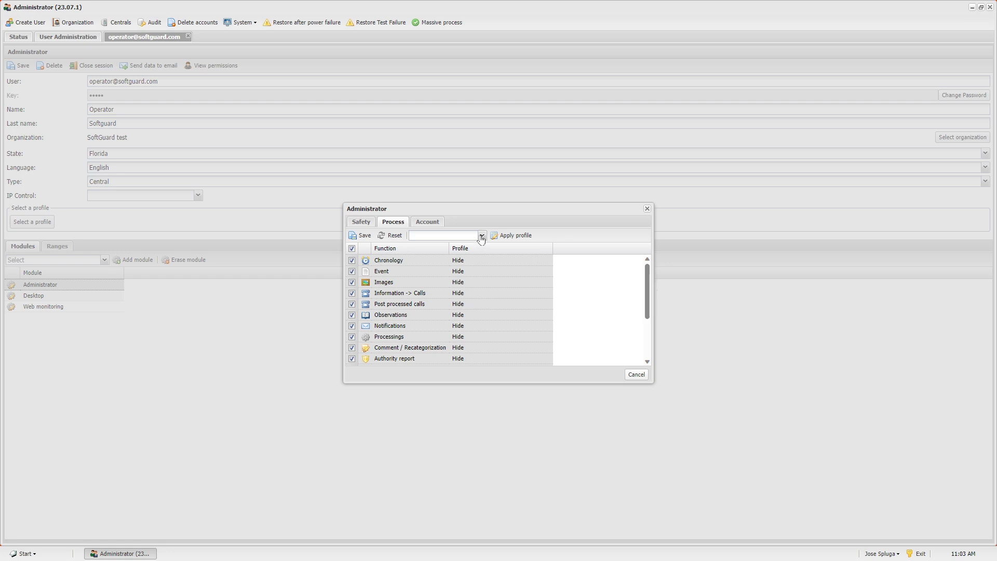
pyautogui.click(481, 237)
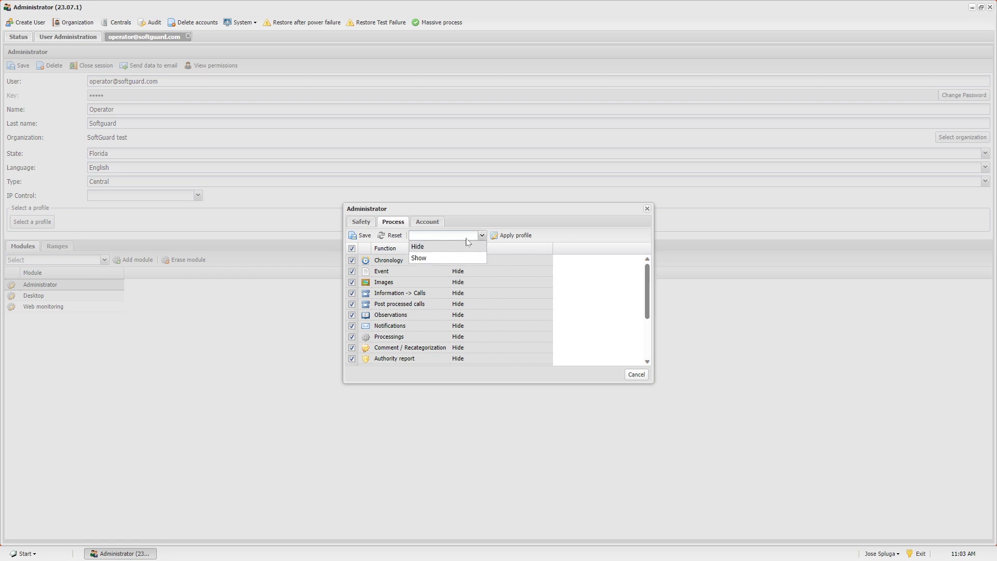
pyautogui.click(433, 258)
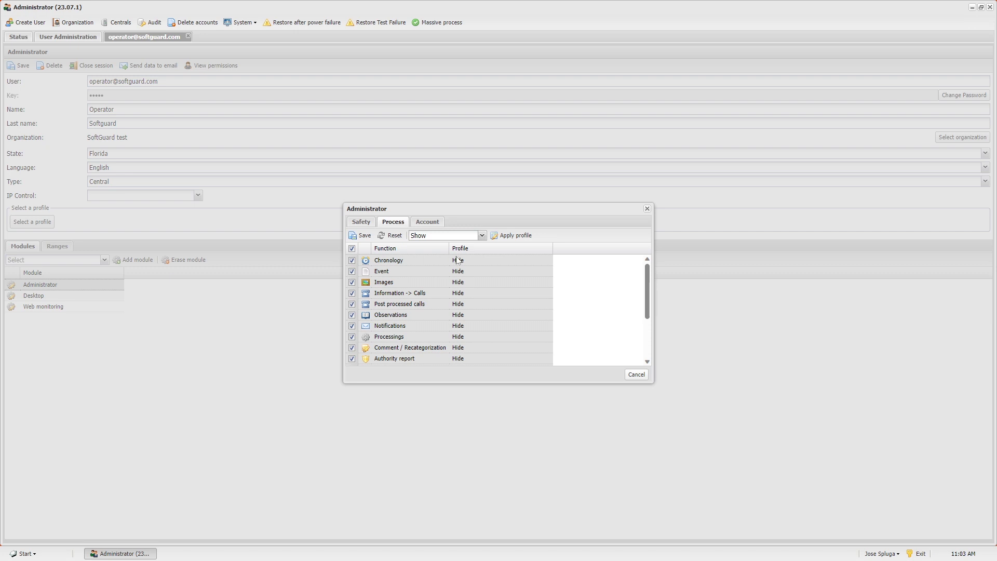
pyautogui.click(515, 238)
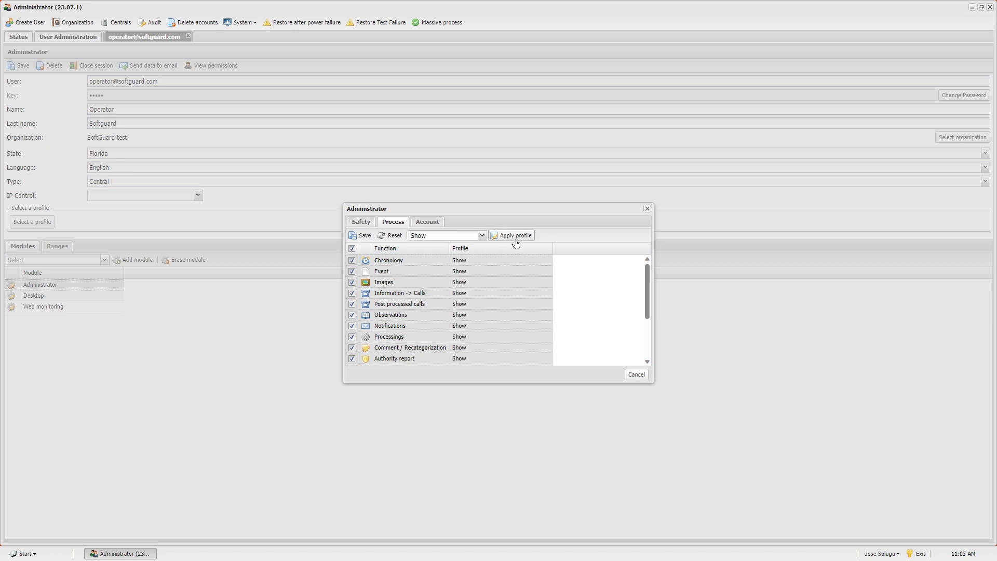
pyautogui.click(422, 223)
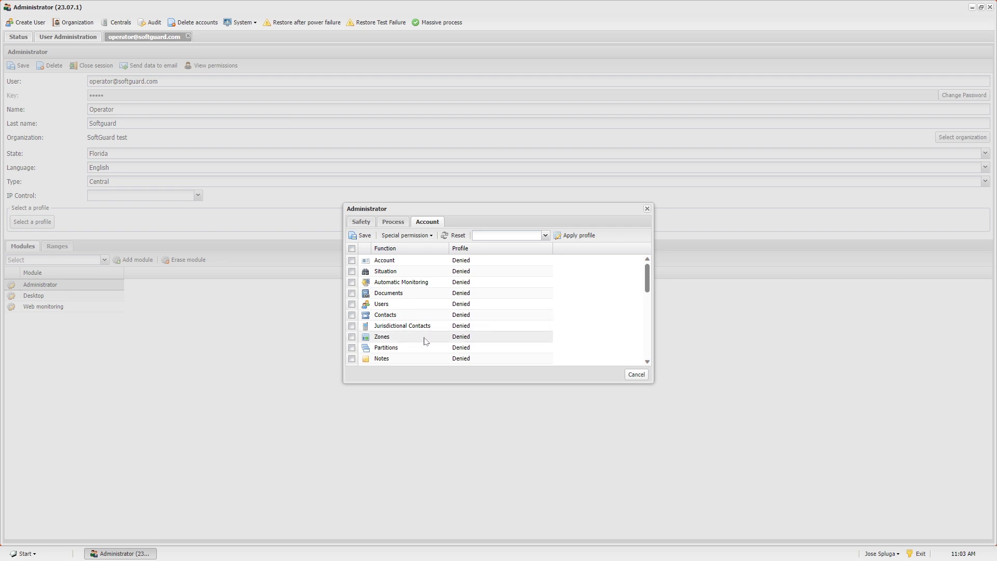
# Apply the Without restrictions profile to all Account functions of the Administrator module.
pyautogui.click(471, 261)
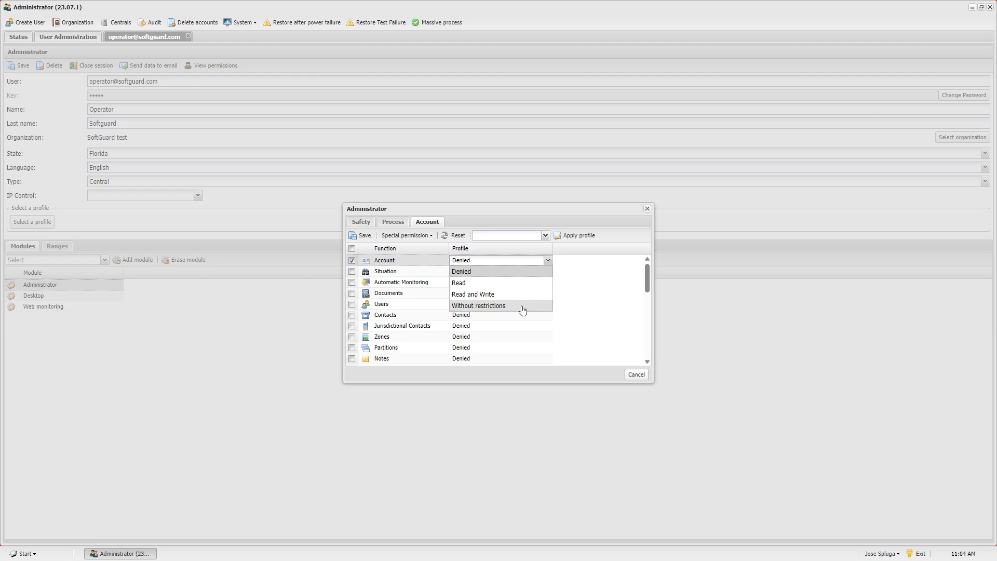
pyautogui.click(352, 249)
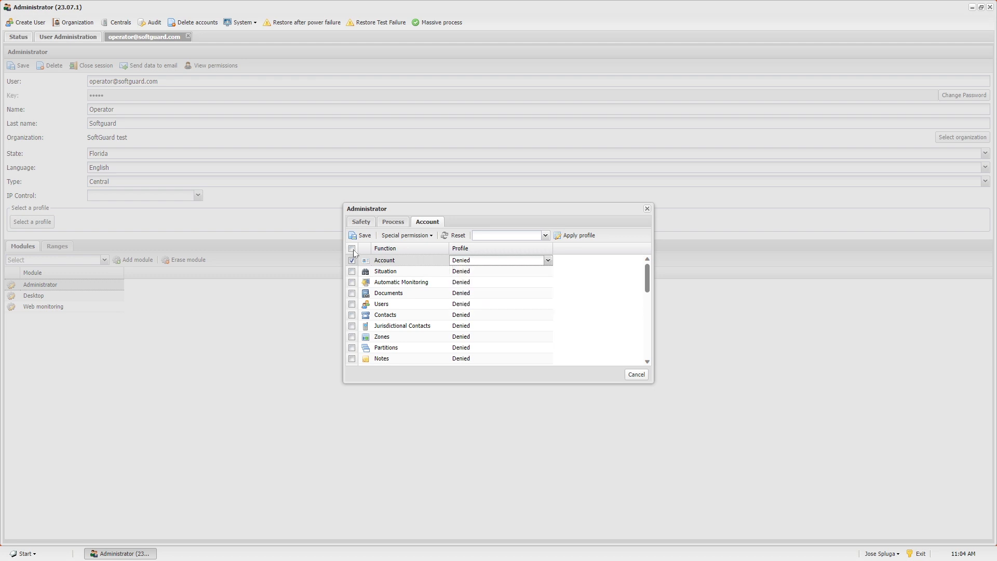
pyautogui.click(546, 235)
pyautogui.click(527, 281)
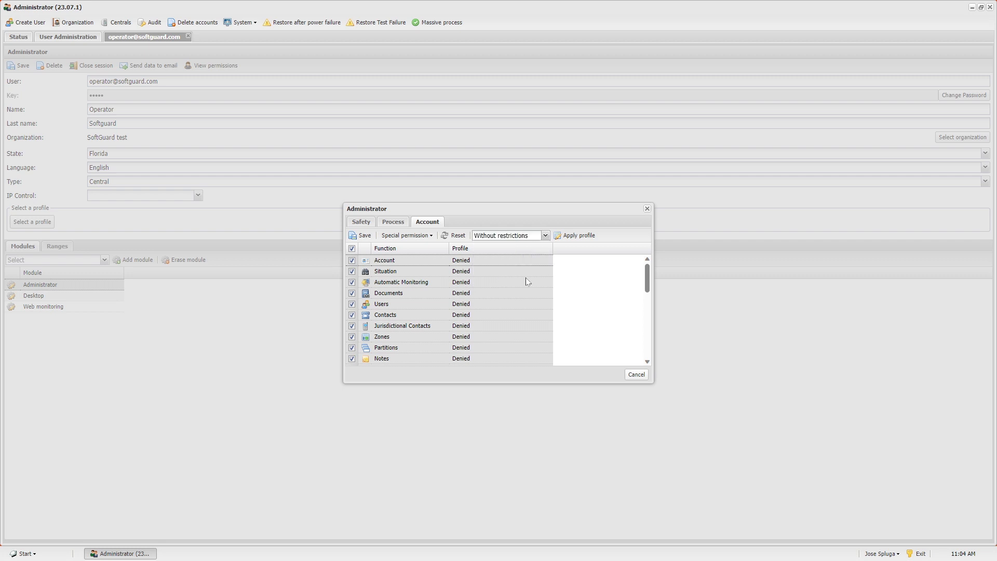
pyautogui.click(577, 236)
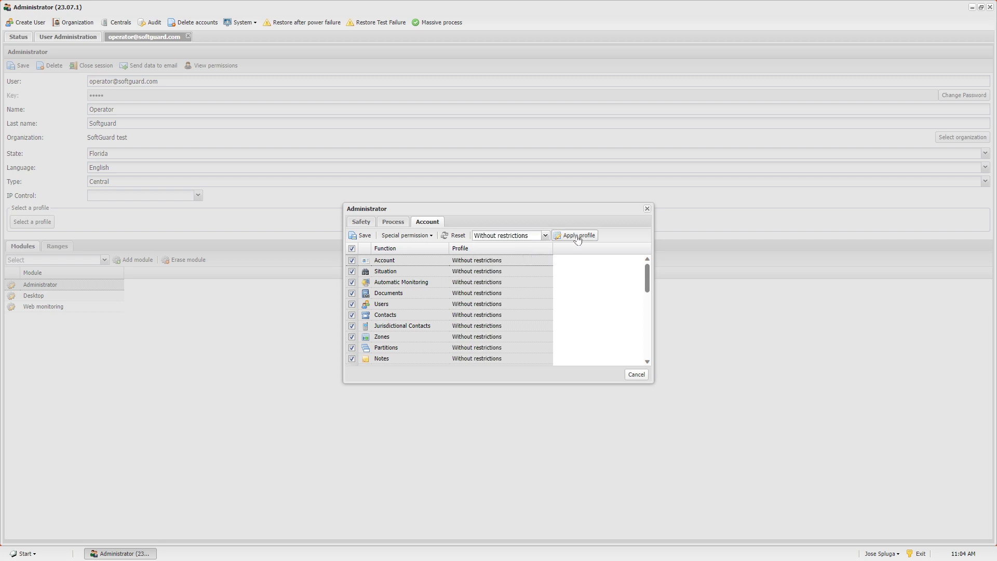
pyautogui.click(424, 238)
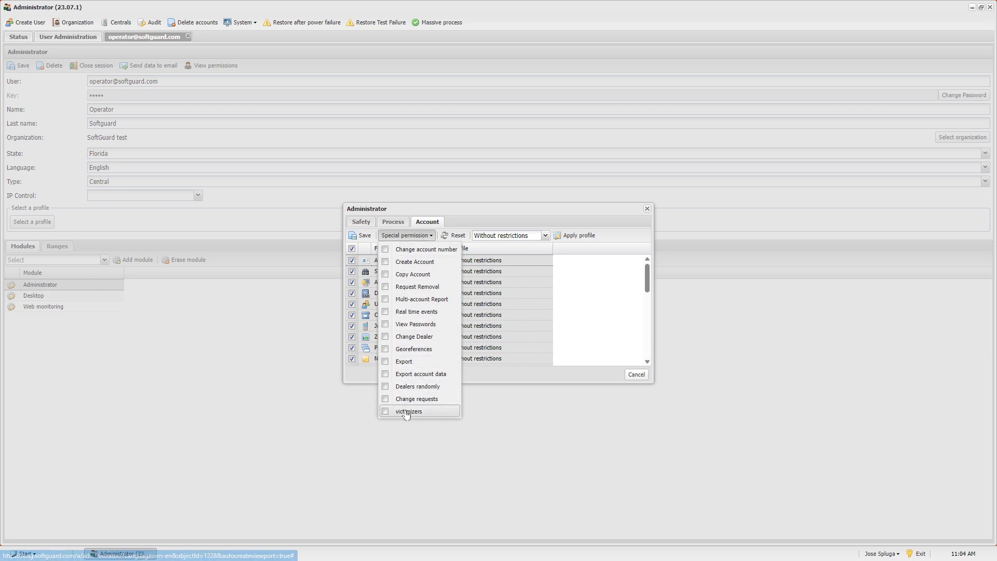
# Tick every special permission, Change account number through victimizers, and save the Administrator module settings.
pyautogui.click(387, 250)
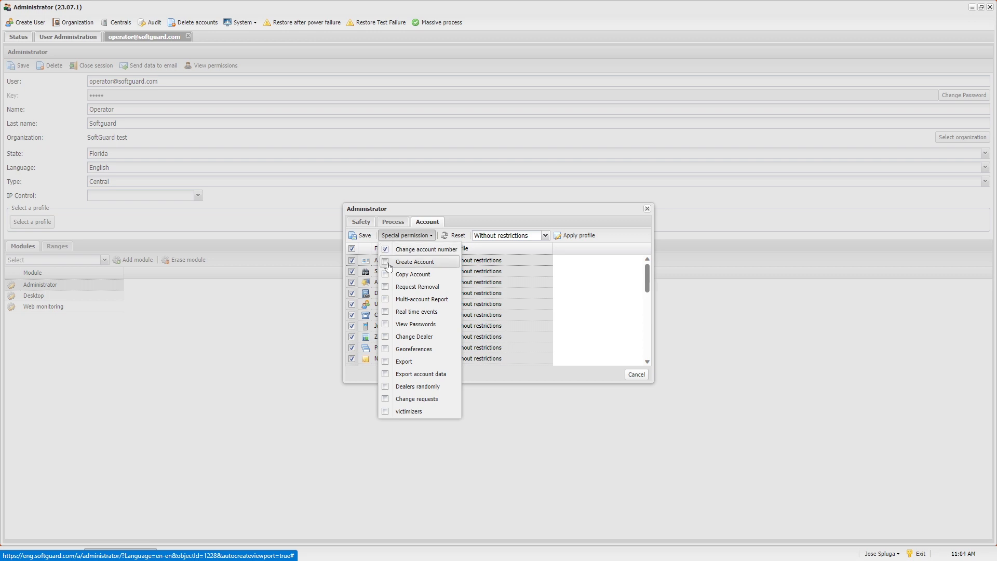
pyautogui.click(387, 274)
pyautogui.click(387, 287)
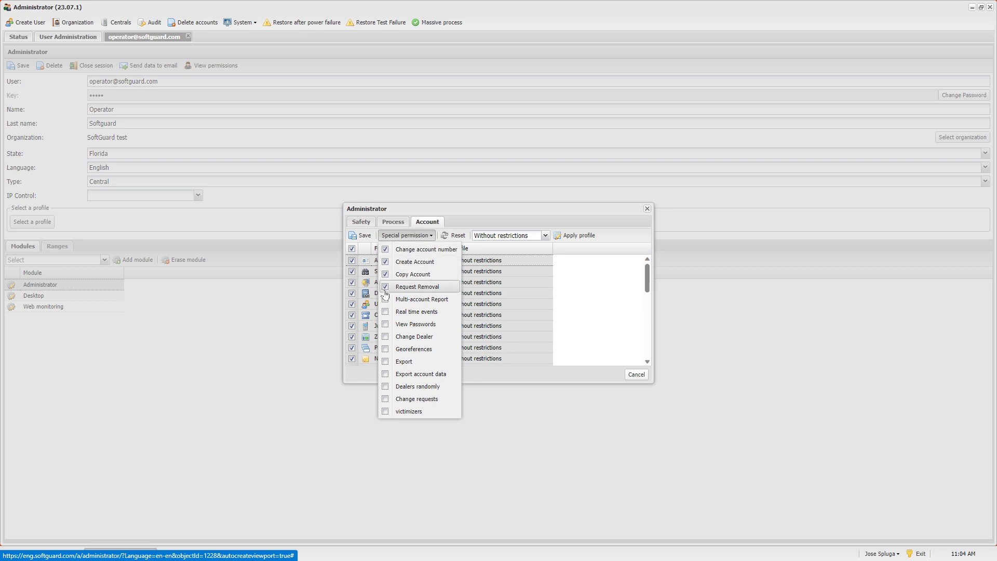
pyautogui.click(388, 300)
pyautogui.click(387, 312)
pyautogui.click(387, 324)
pyautogui.click(387, 336)
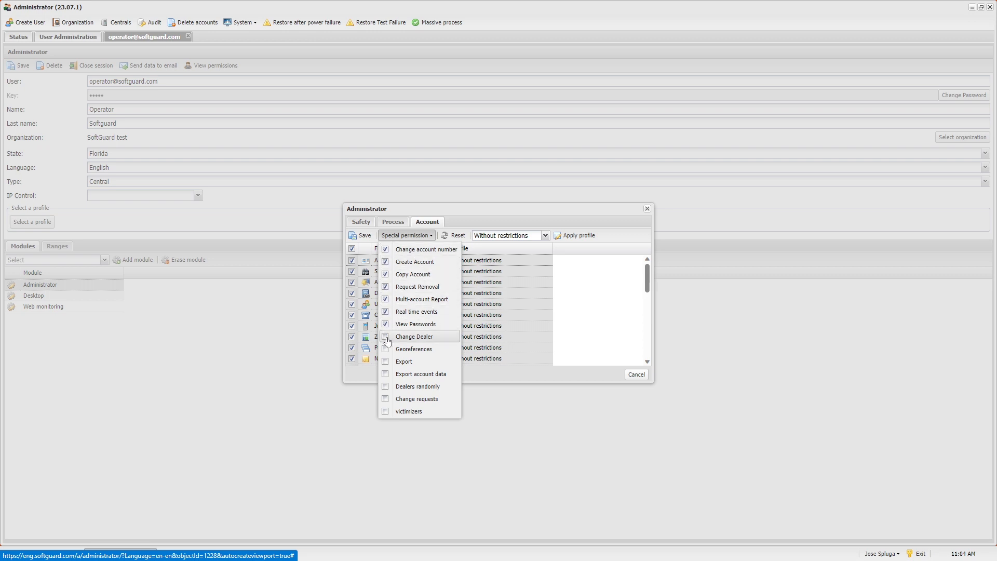
pyautogui.click(387, 349)
pyautogui.click(387, 362)
pyautogui.click(387, 374)
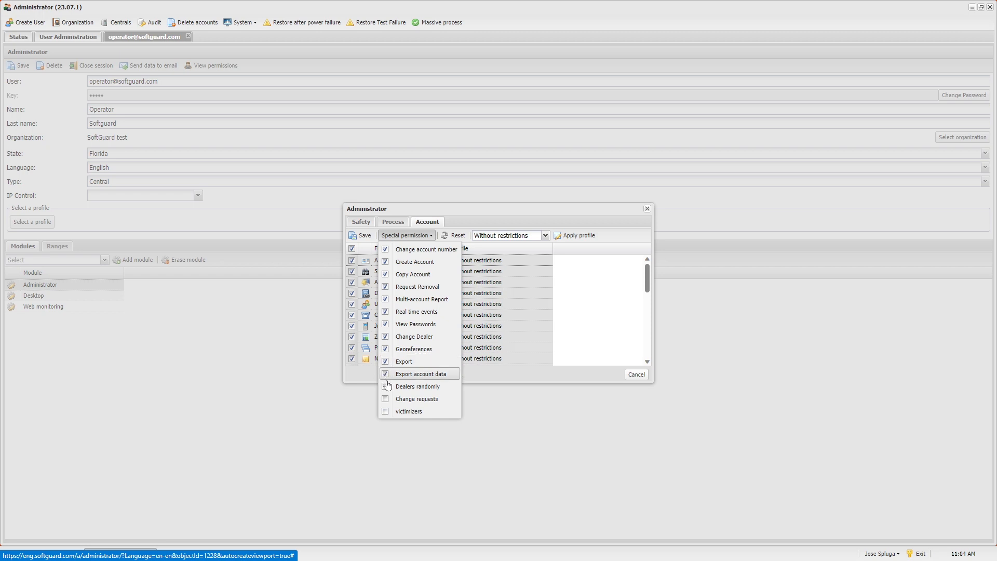
pyautogui.click(387, 386)
pyautogui.click(387, 399)
pyautogui.click(387, 412)
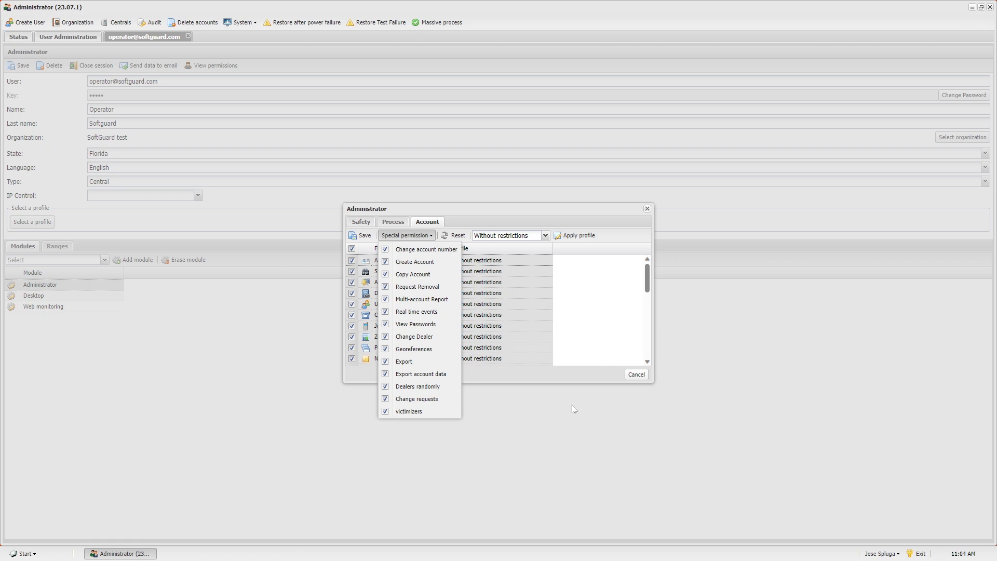
pyautogui.click(423, 236)
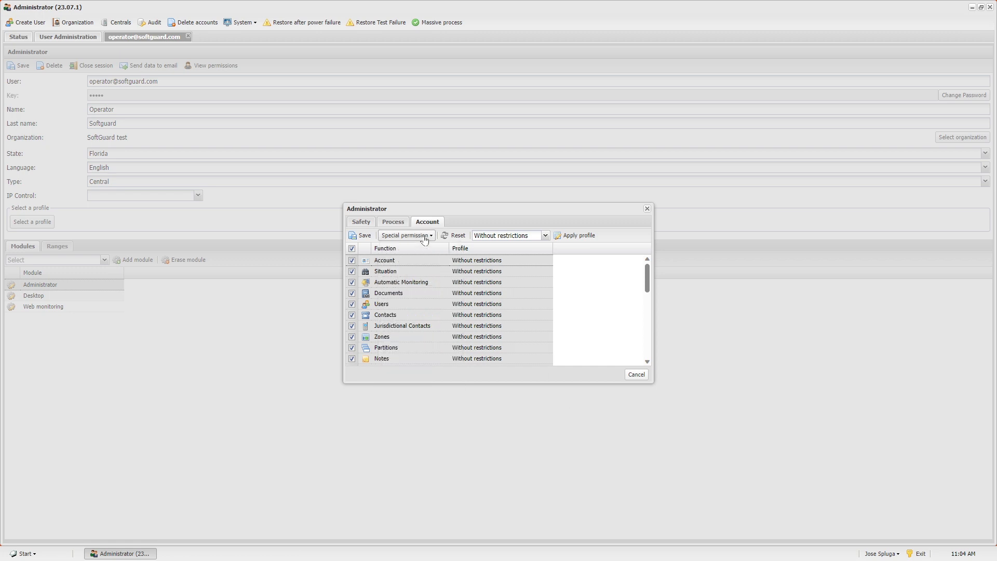
pyautogui.click(362, 240)
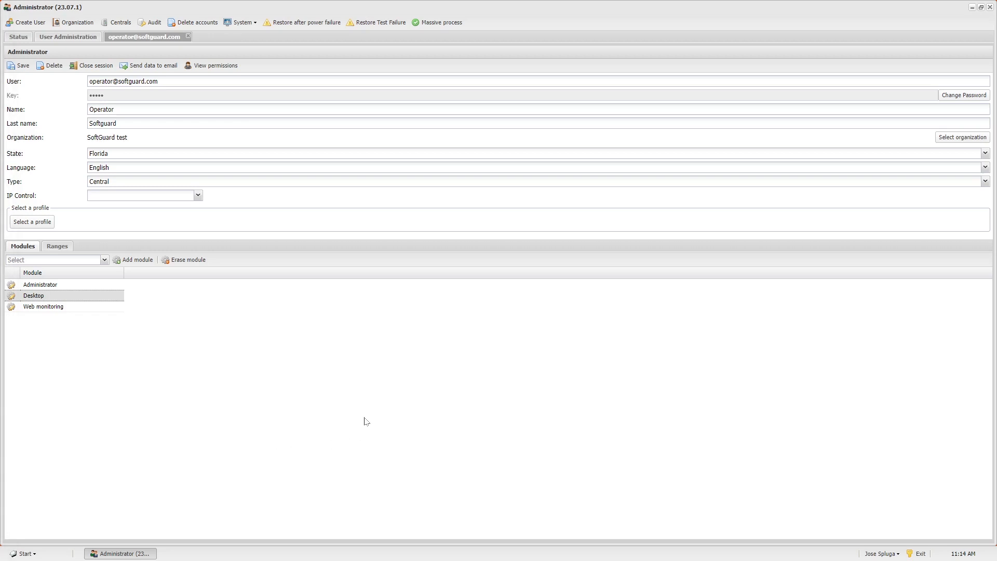
# Assign Operator (Operator) to Web monitoring, enable Events Collaboration, and keep Manual attention mode.
pyautogui.doubleClick(41, 307)
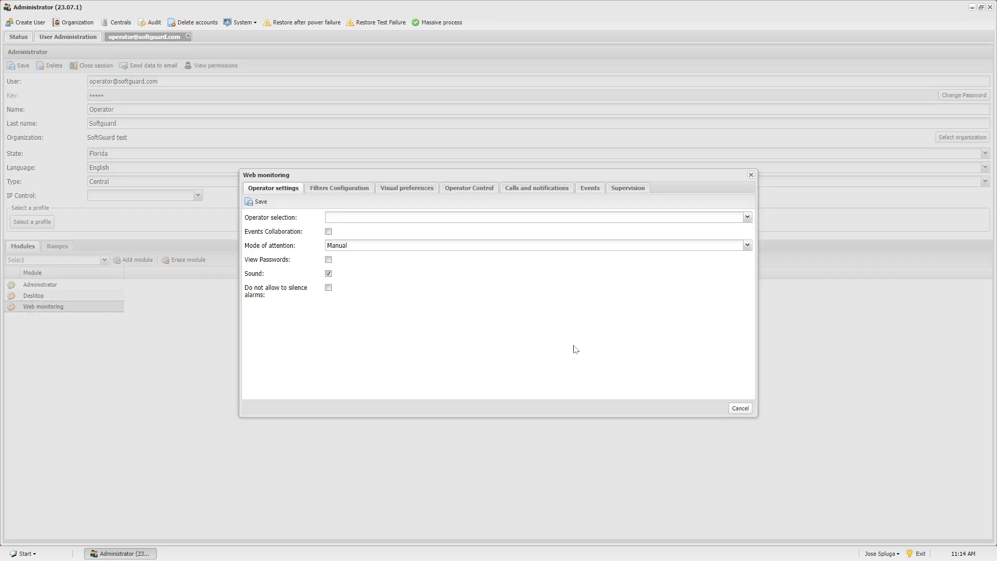
pyautogui.click(747, 217)
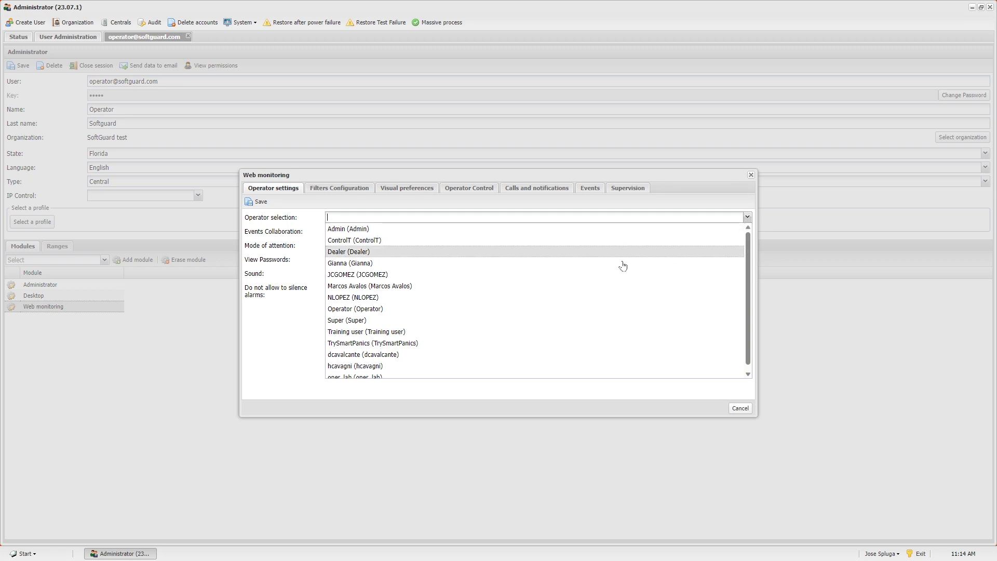
pyautogui.click(379, 309)
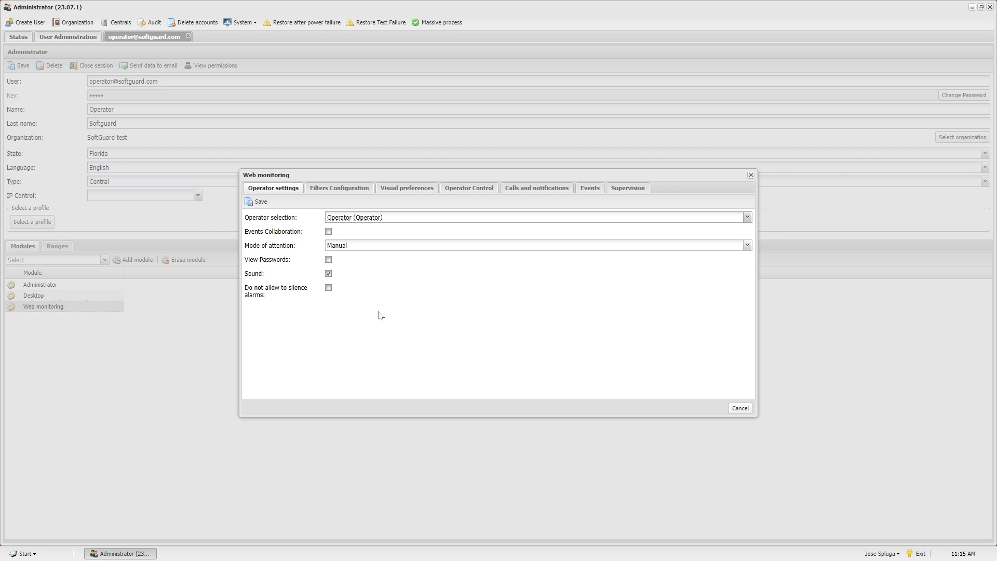
pyautogui.click(330, 232)
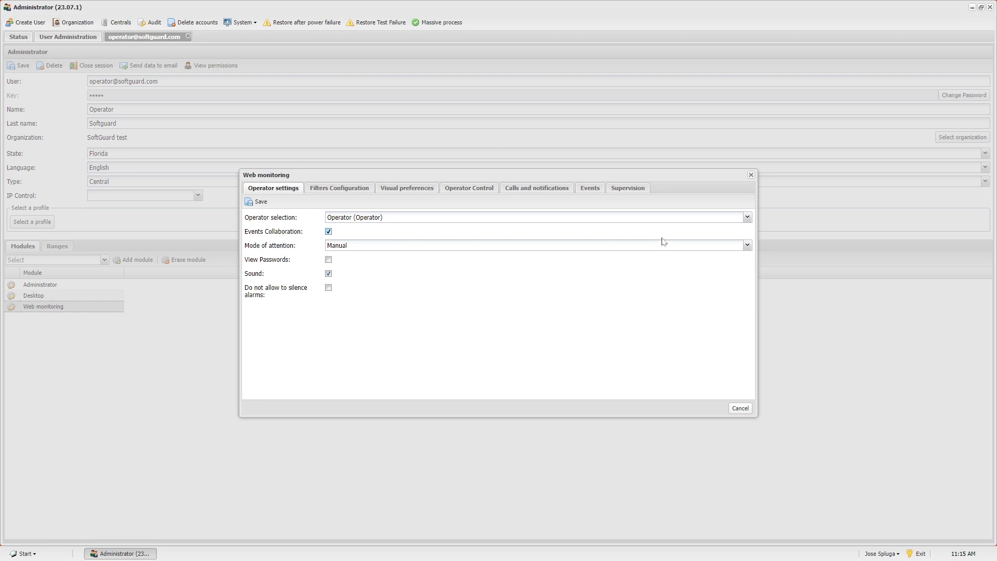
pyautogui.click(747, 245)
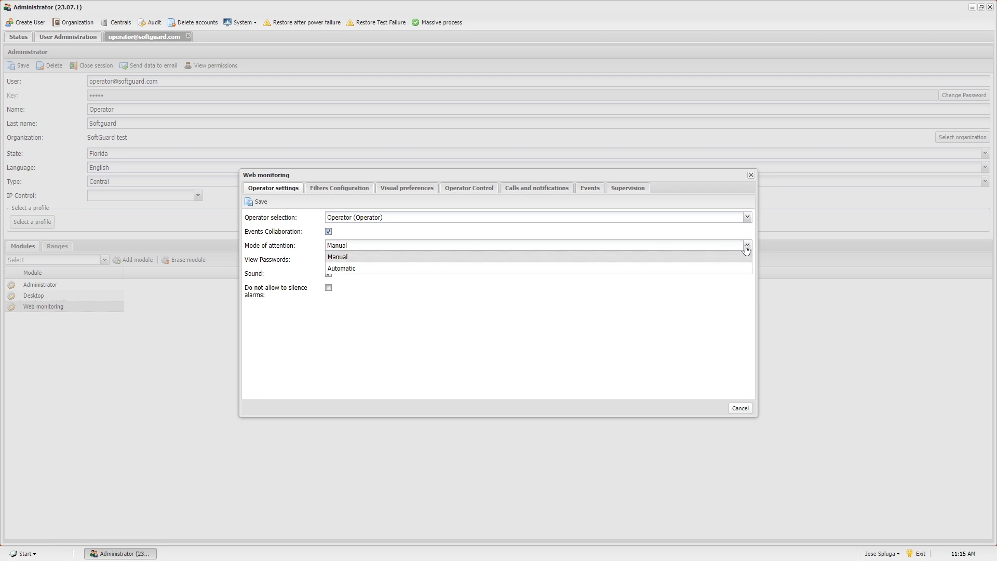
pyautogui.click(355, 270)
pyautogui.click(366, 249)
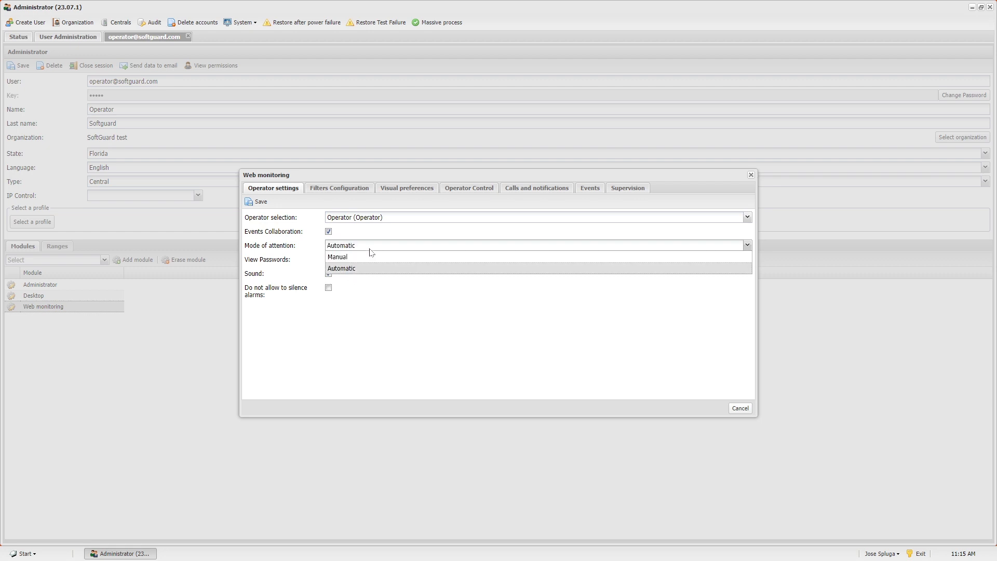
pyautogui.click(364, 258)
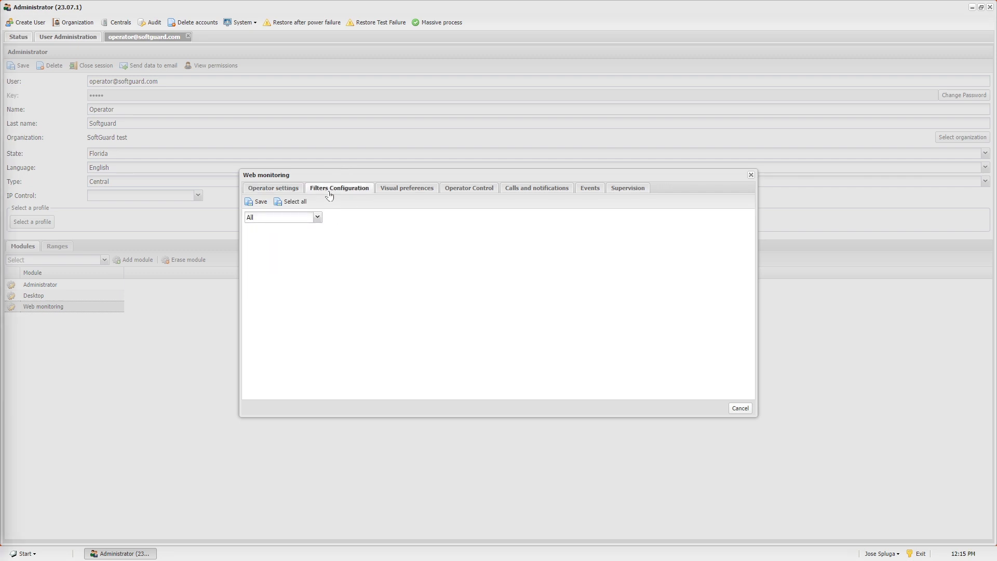
# Change the Web monitoring event filter from All to 'Display only'.
pyautogui.click(318, 218)
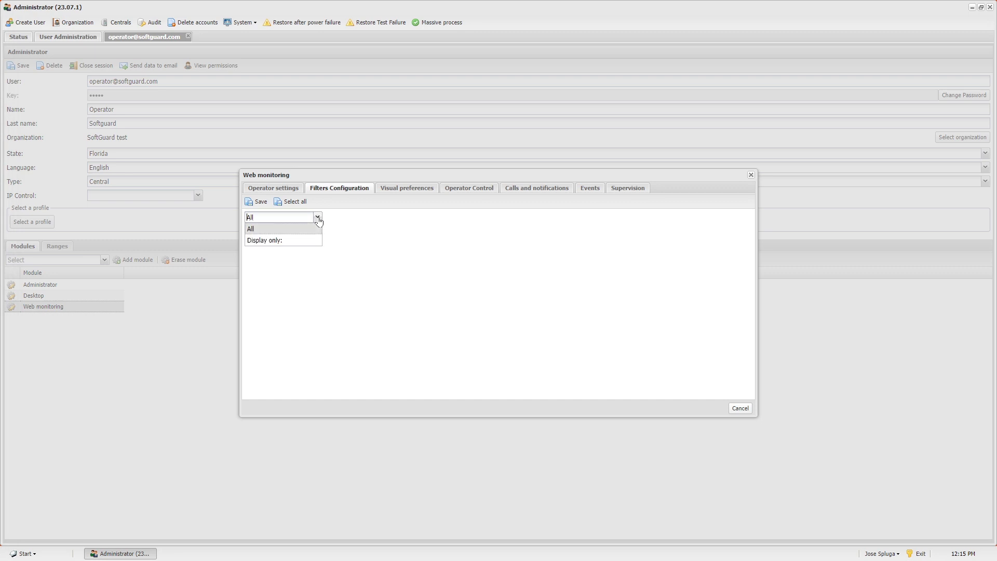
pyautogui.click(309, 240)
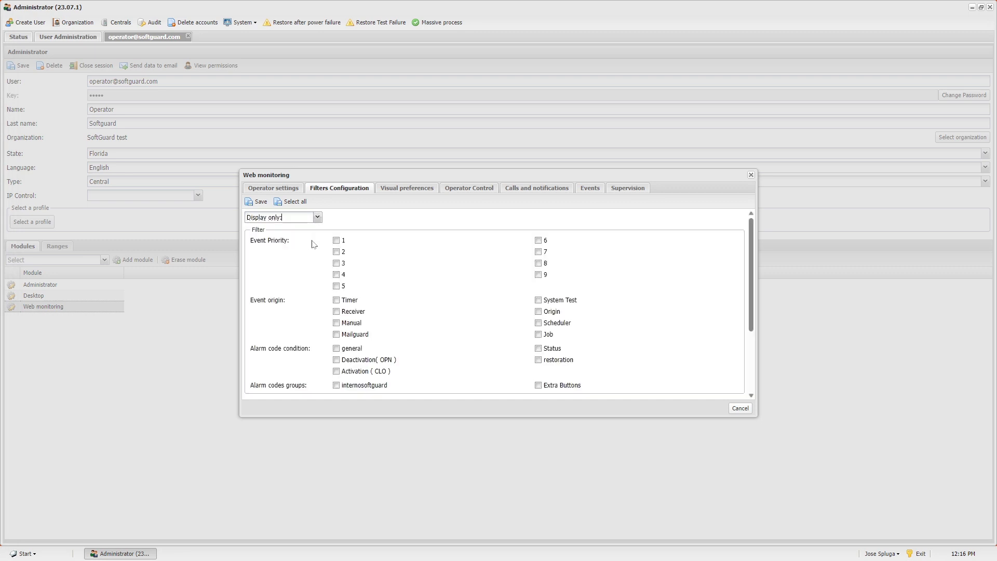
pyautogui.moveTo(753, 253)
pyautogui.mouseDown()
pyautogui.moveTo(744, 325)
pyautogui.moveTo(760, 240)
pyautogui.mouseUp()
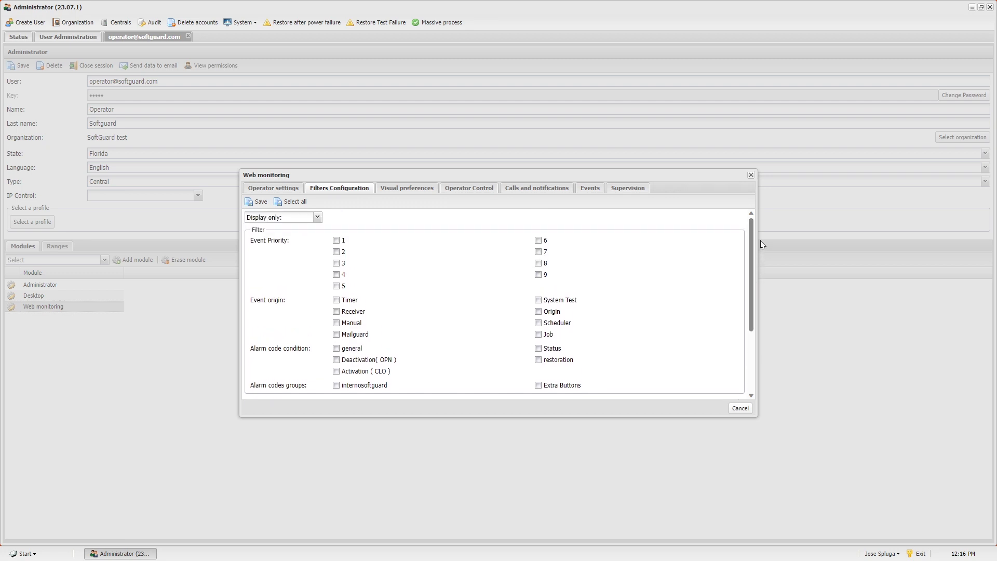
pyautogui.click(318, 217)
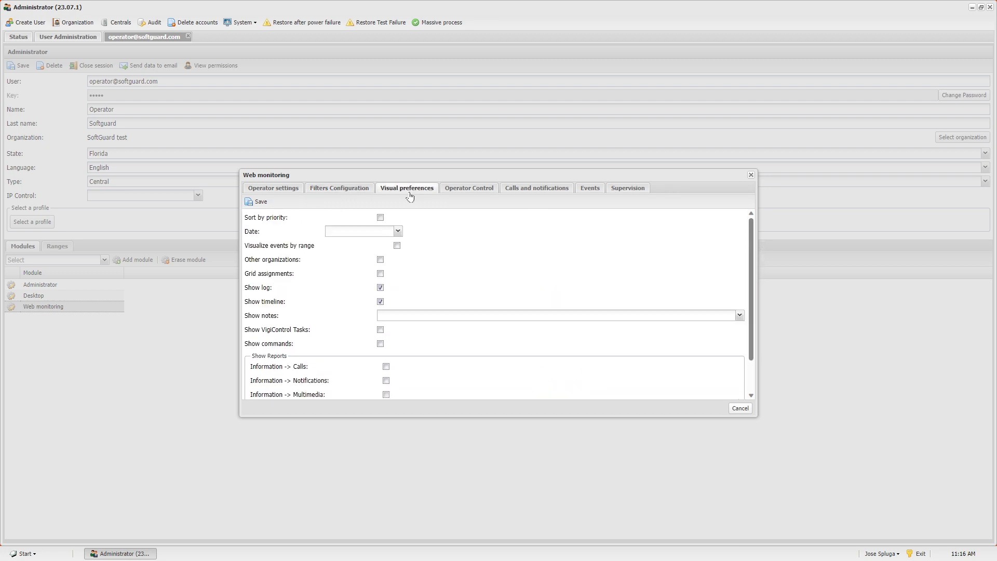
# Sort events by priority with 'Older first' dates and visualize events by range.
pyautogui.click(380, 217)
pyautogui.click(400, 235)
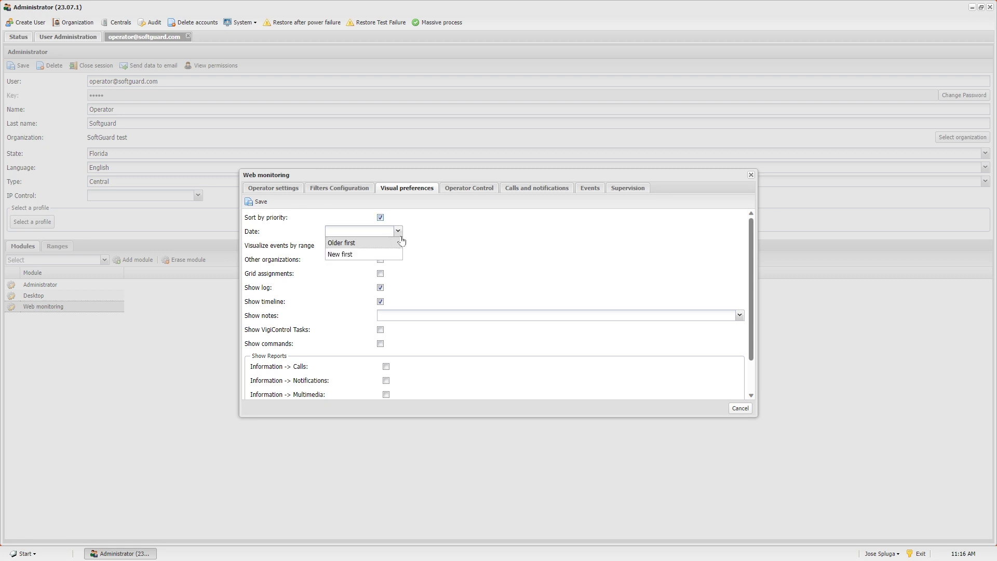
pyautogui.click(355, 244)
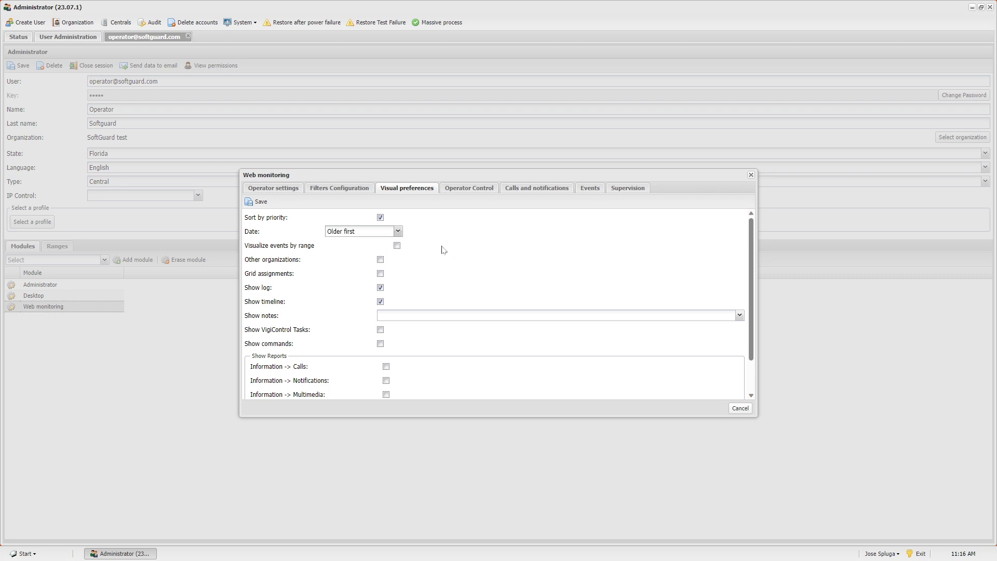
pyautogui.click(397, 245)
pyautogui.click(477, 190)
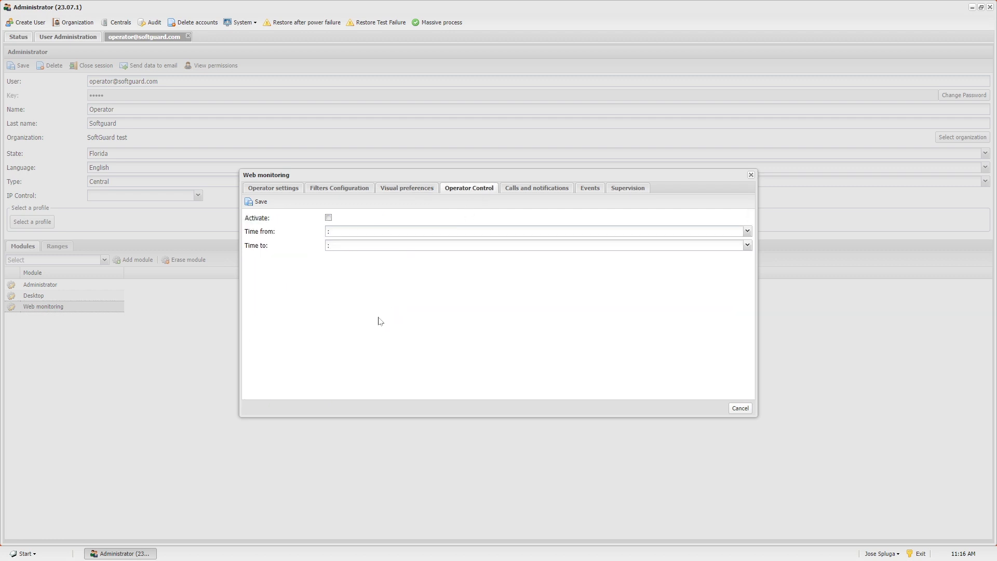
# Activate operator control with Time from 10:00 and Time to 20:00.
pyautogui.click(329, 218)
pyautogui.click(328, 231)
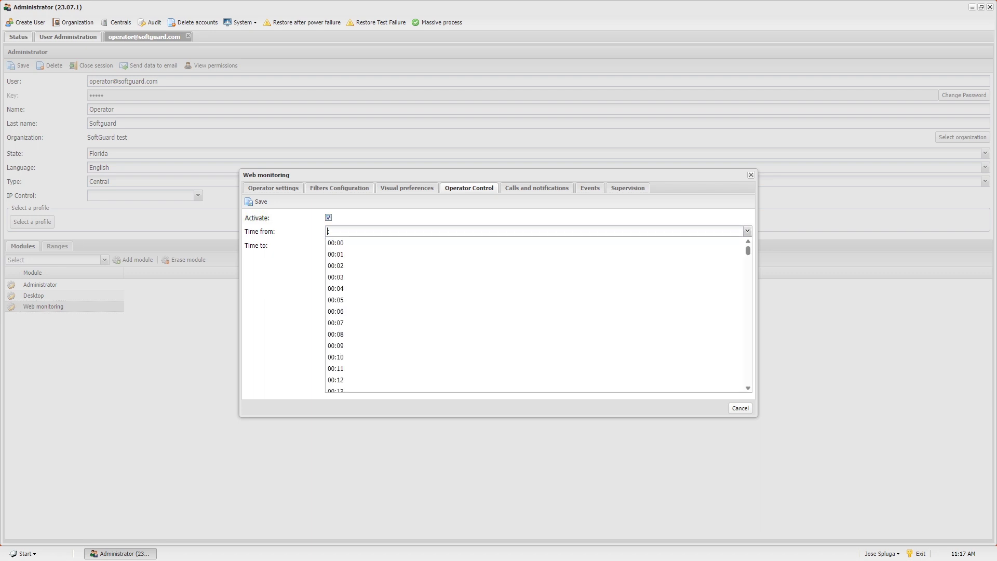
pyautogui.write('10')
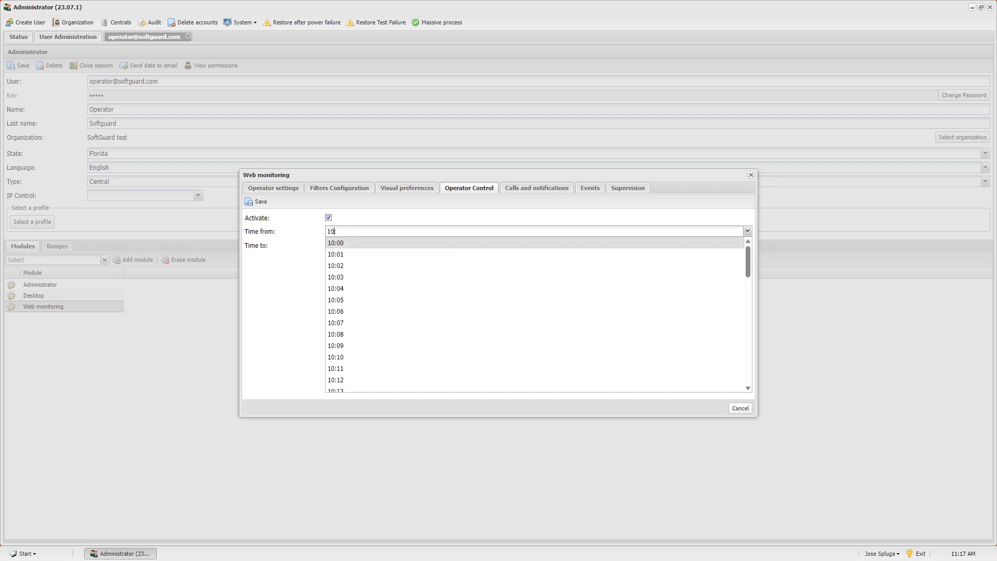
pyautogui.write(':00')
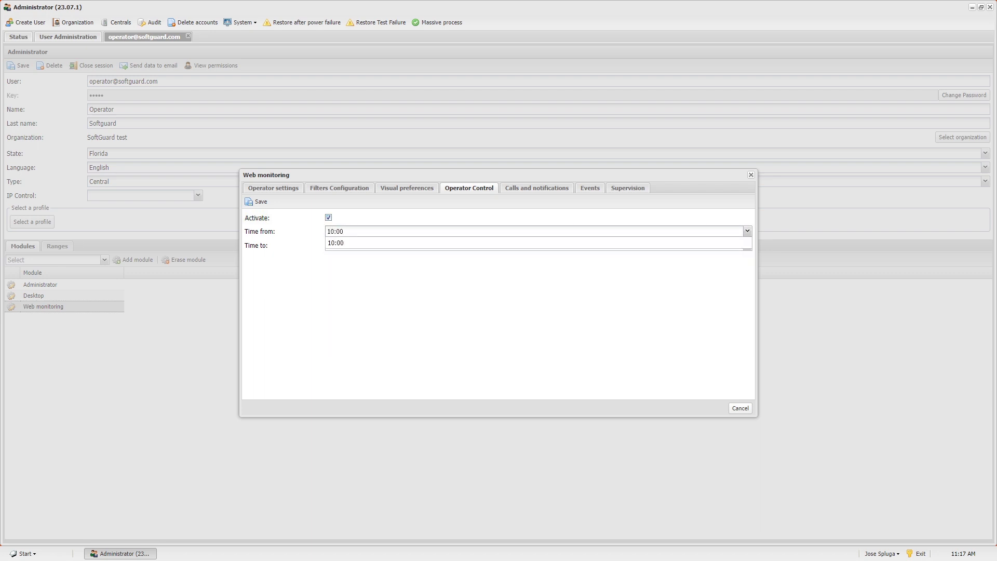
pyautogui.press('Tab')
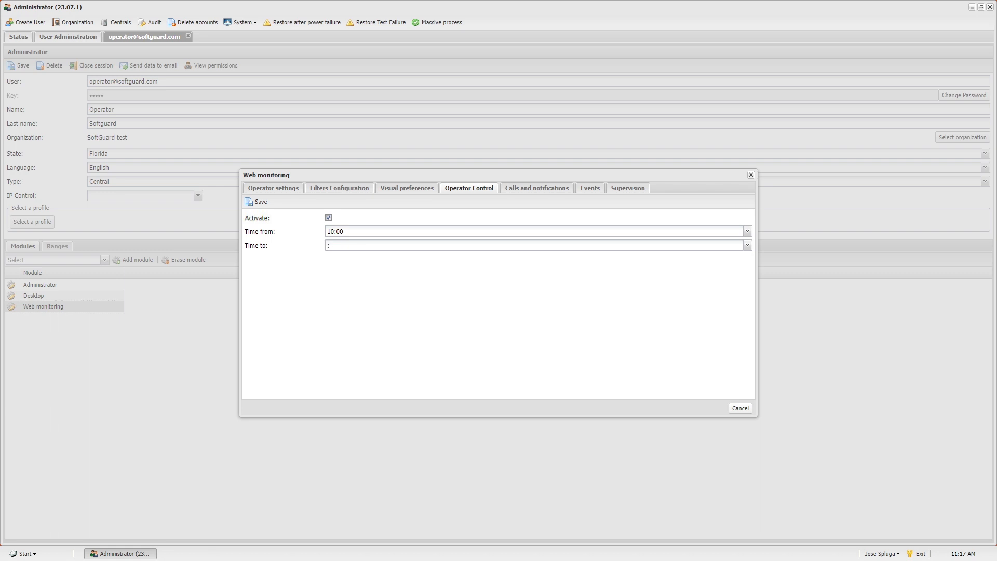
pyautogui.click(747, 245)
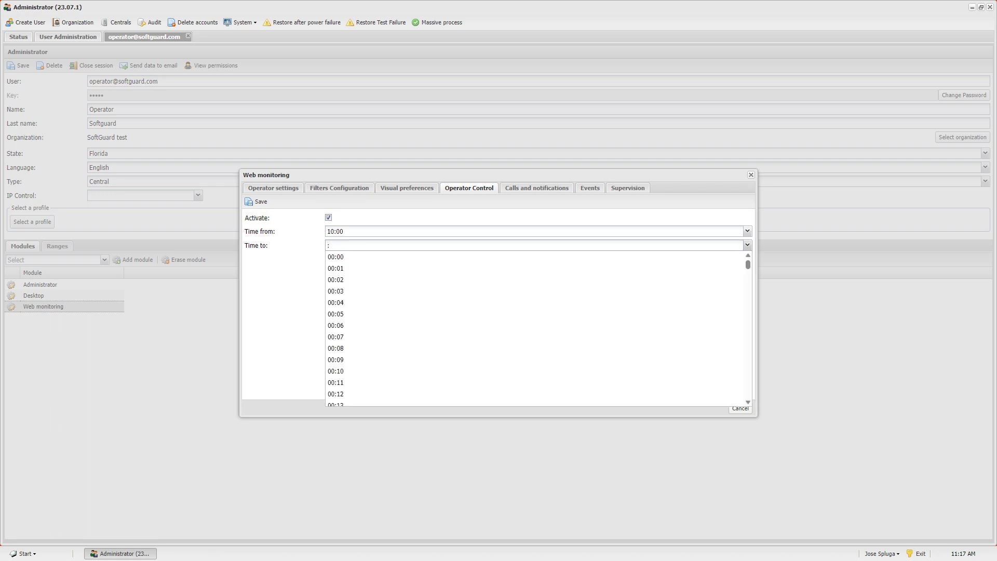
pyautogui.write('20')
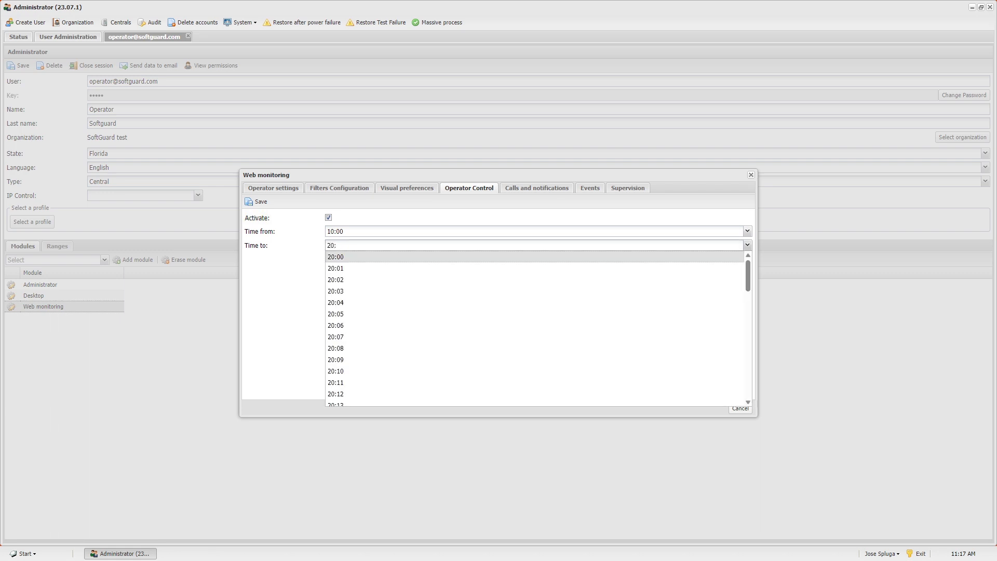
pyautogui.click(393, 259)
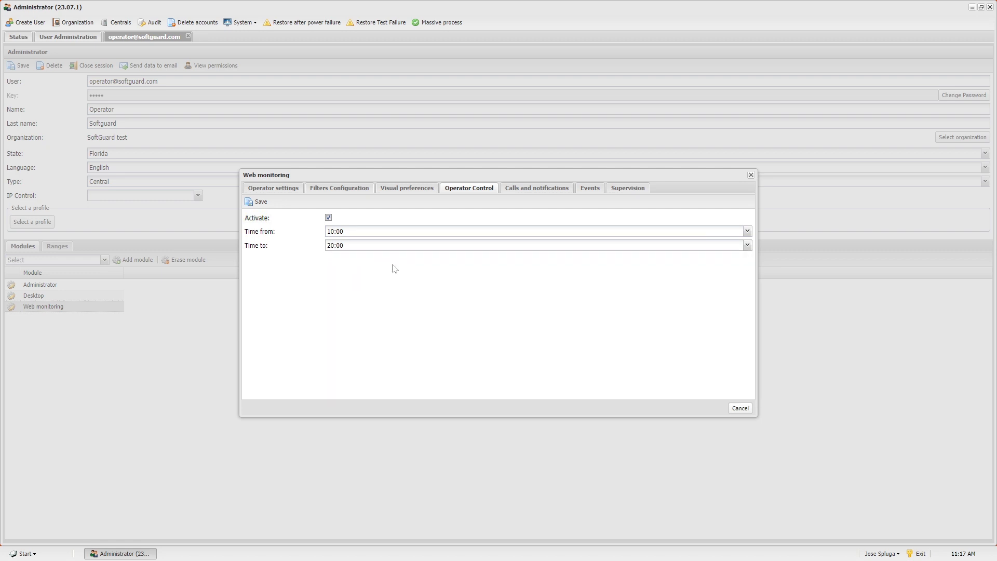
pyautogui.click(543, 189)
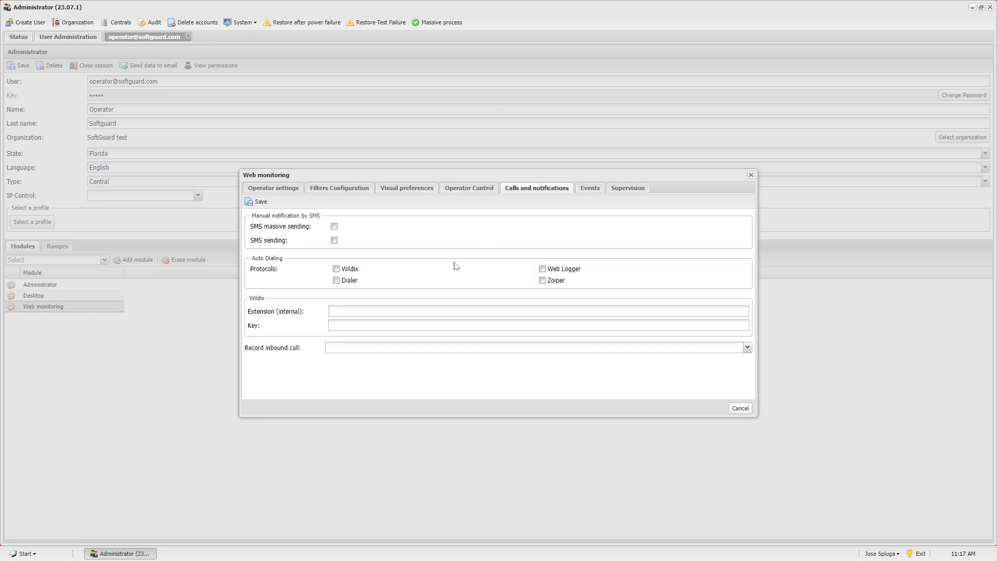
# Tick SMS massive sending, SMS sending, and the Wildix, Dialer and Web Logger protocols.
pyautogui.click(335, 226)
pyautogui.click(334, 240)
pyautogui.click(336, 269)
pyautogui.click(336, 280)
pyautogui.click(543, 270)
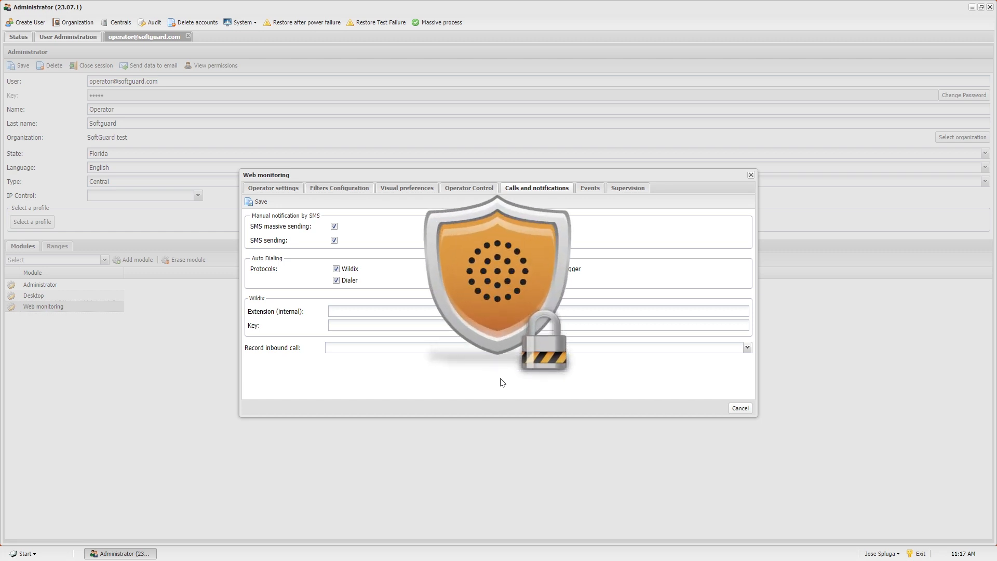
pyautogui.click(589, 193)
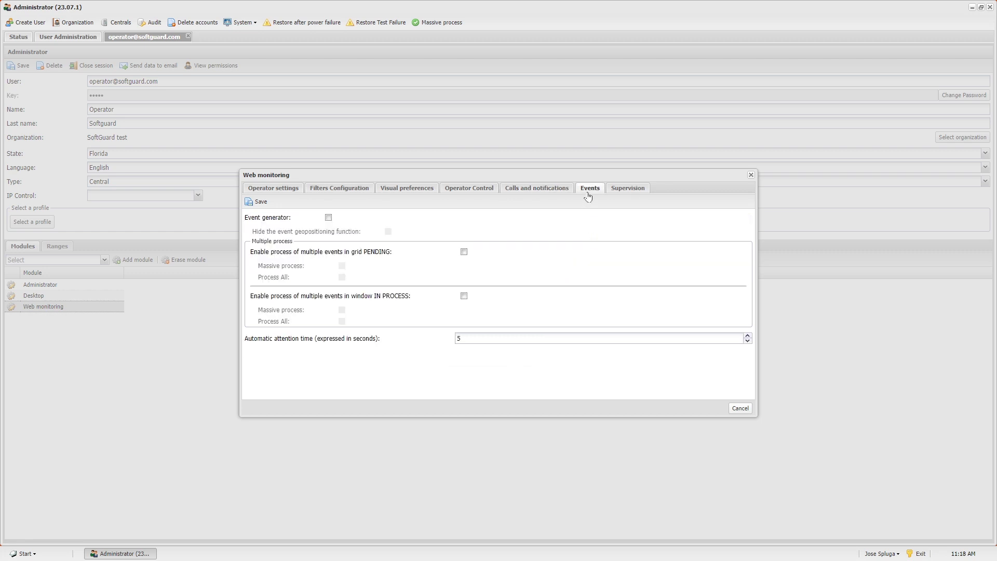
# Enable the event generator and multiple, massive and Process All handling for PENDING and IN PROCESS.
pyautogui.click(329, 218)
pyautogui.click(464, 253)
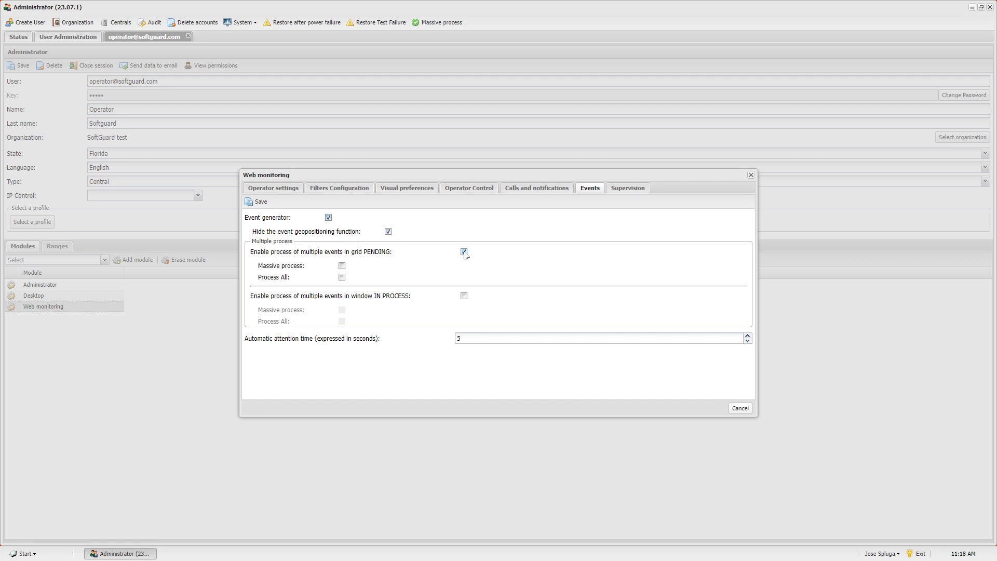
pyautogui.click(342, 266)
pyautogui.click(343, 278)
pyautogui.click(464, 296)
pyautogui.click(342, 310)
pyautogui.click(627, 190)
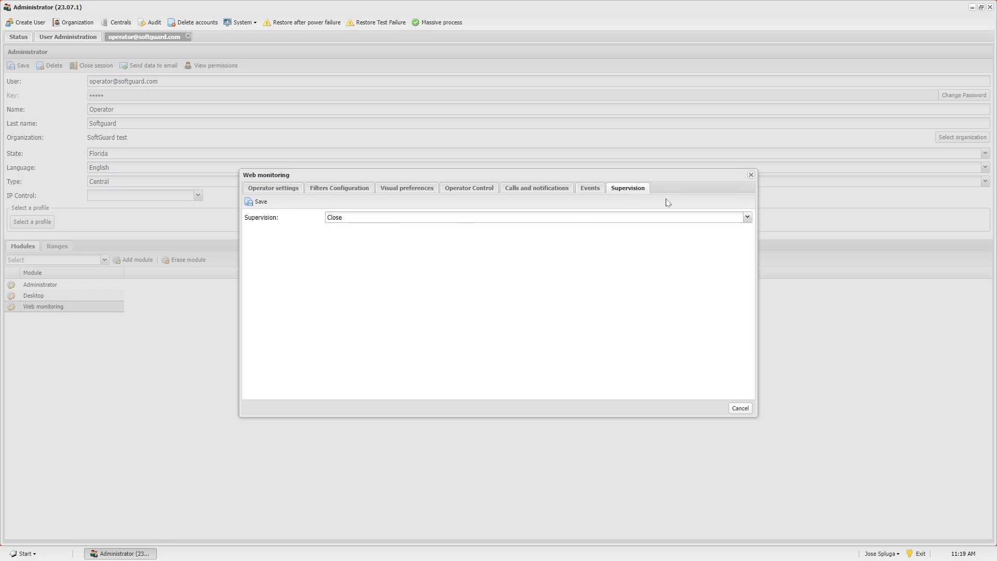
# Set supervision to 'Permission to send to supervision', then save and close Web monitoring.
pyautogui.click(747, 219)
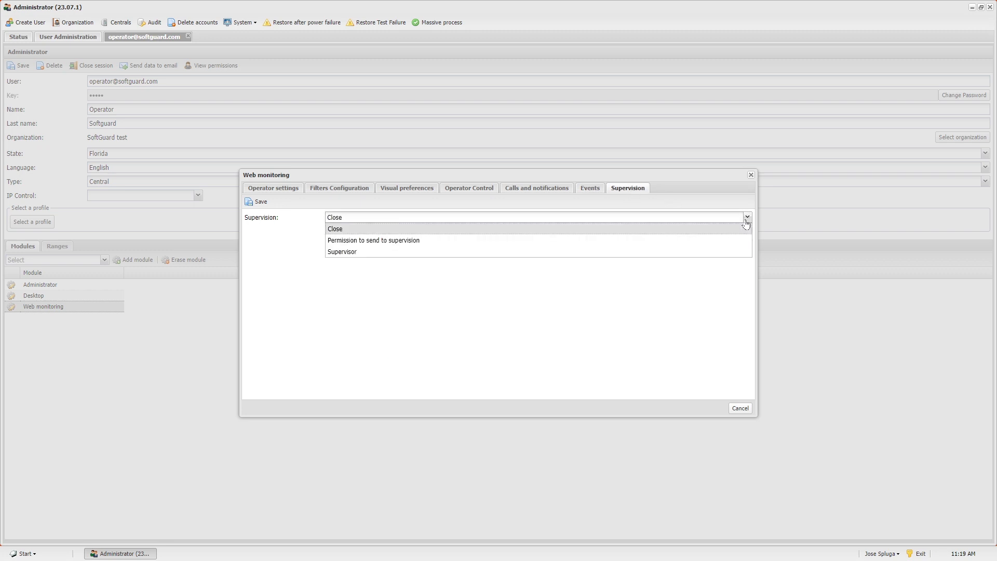
pyautogui.click(698, 242)
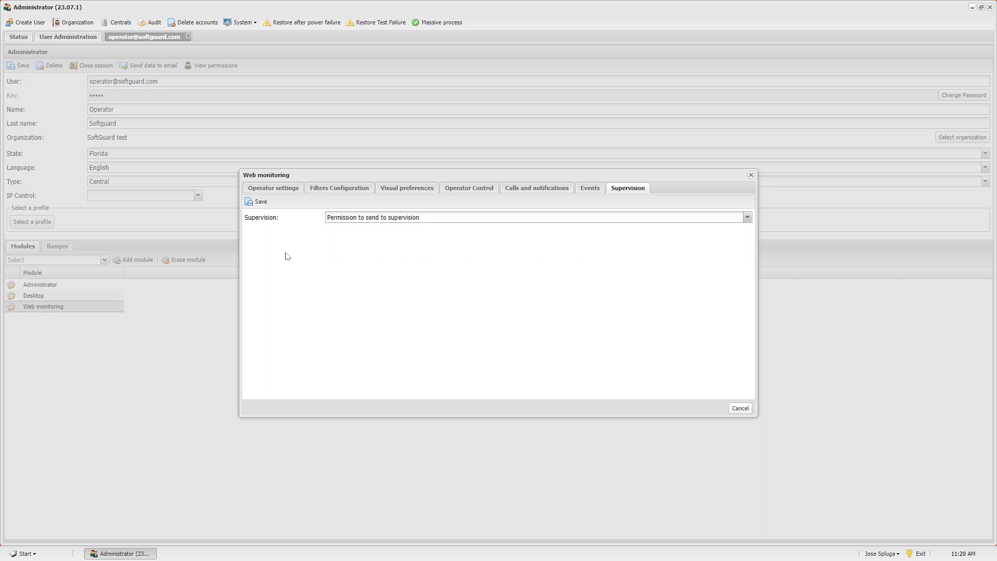
pyautogui.click(266, 204)
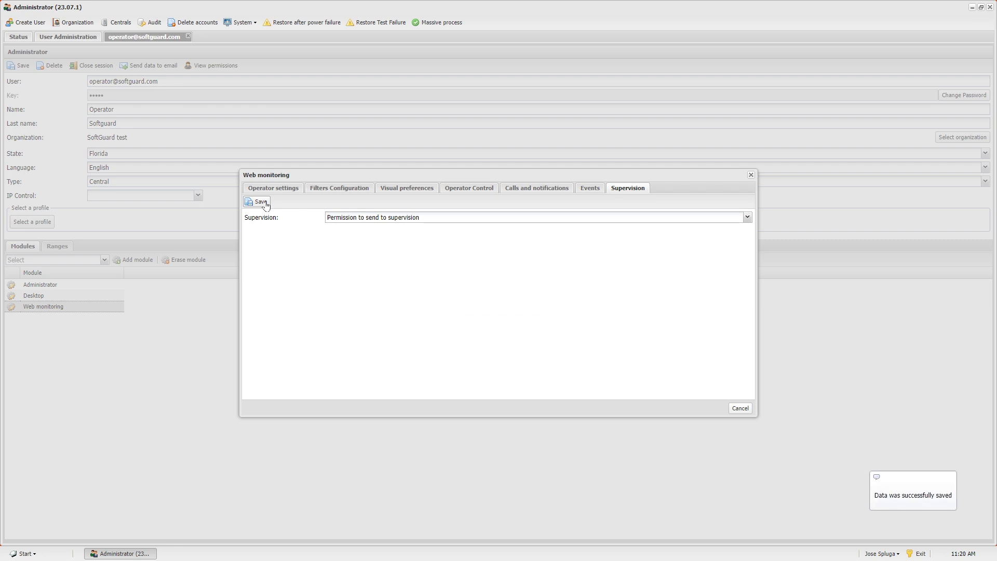
pyautogui.click(751, 175)
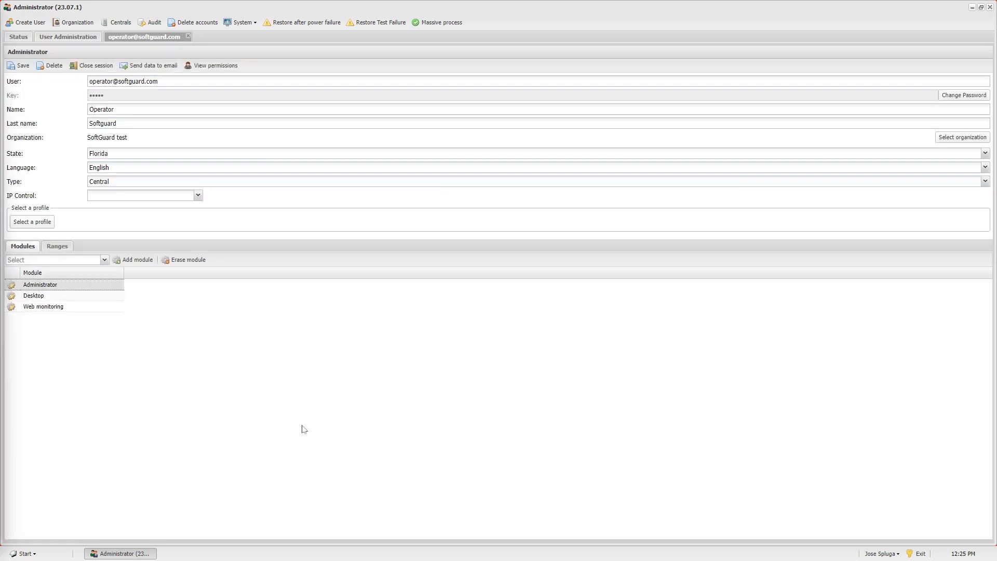
# Add the Web Dealer Master module to the operator user's modules.
pyautogui.click(104, 259)
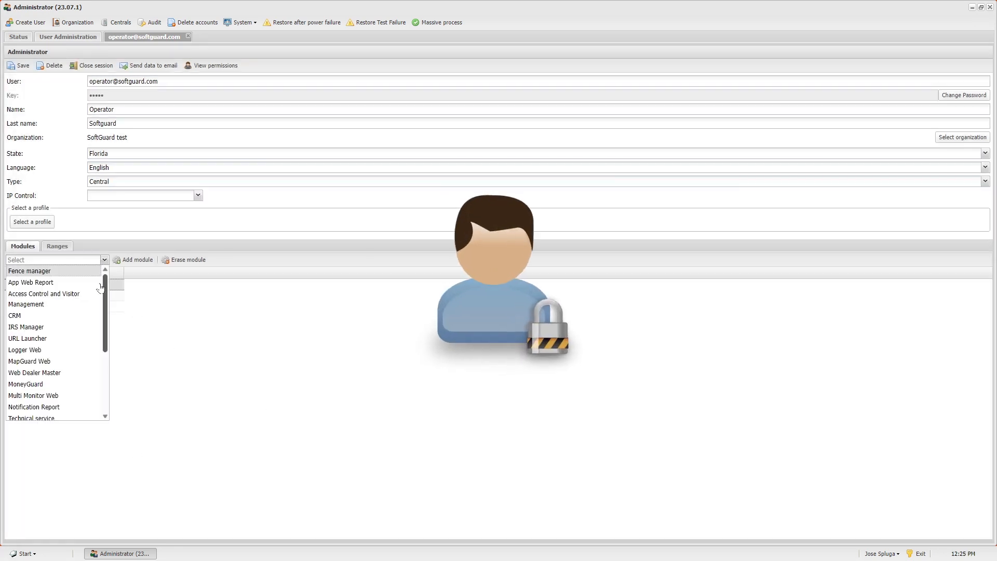
pyautogui.click(74, 373)
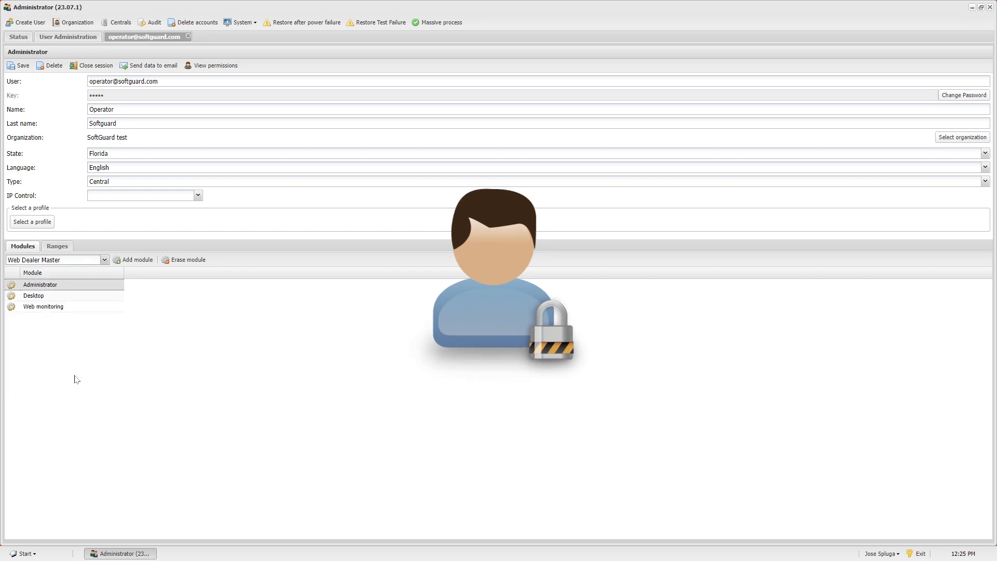
pyautogui.click(132, 261)
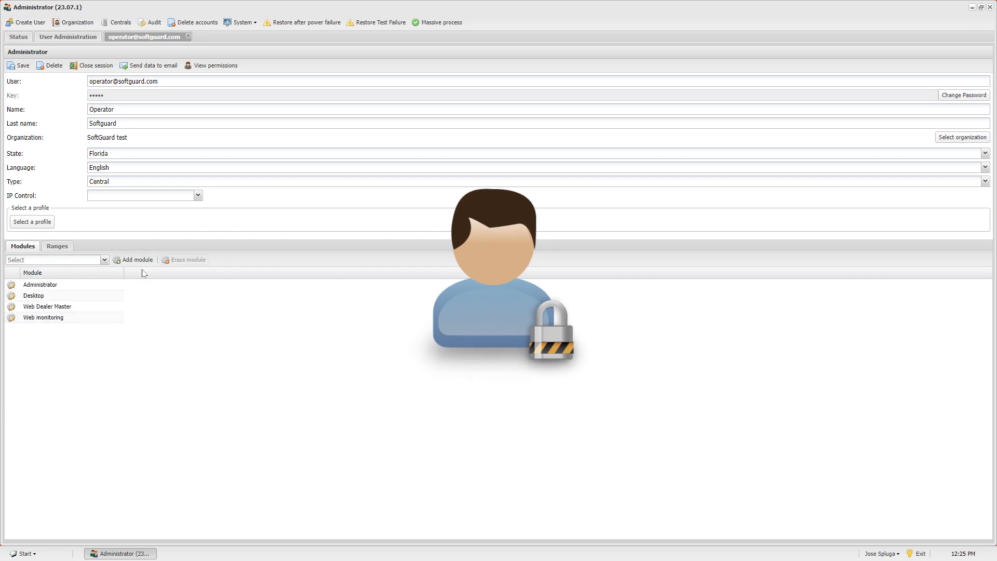
# Add and save an account range 0001 to 9999 for dealer GIA - Office.
pyautogui.click(56, 248)
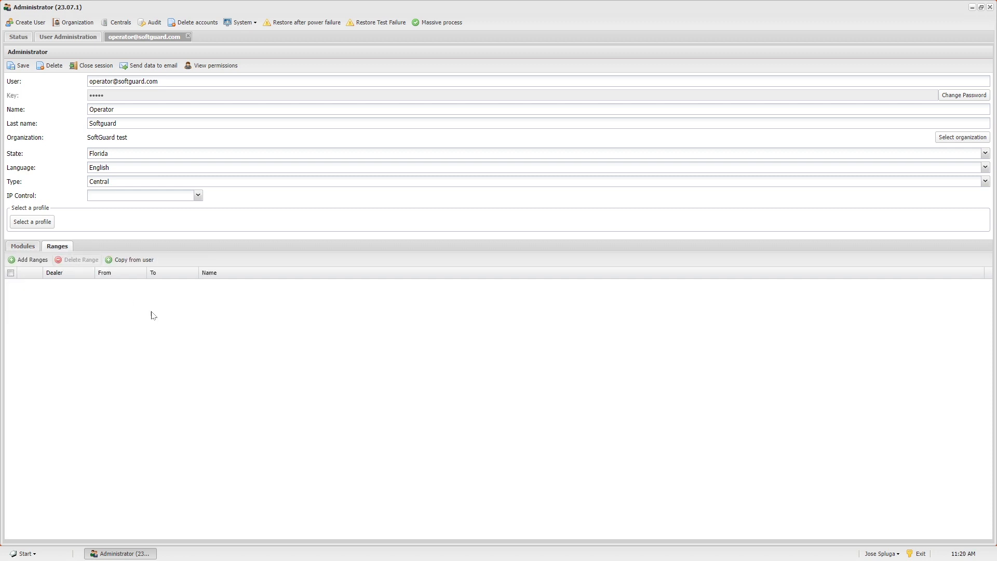
pyautogui.click(28, 261)
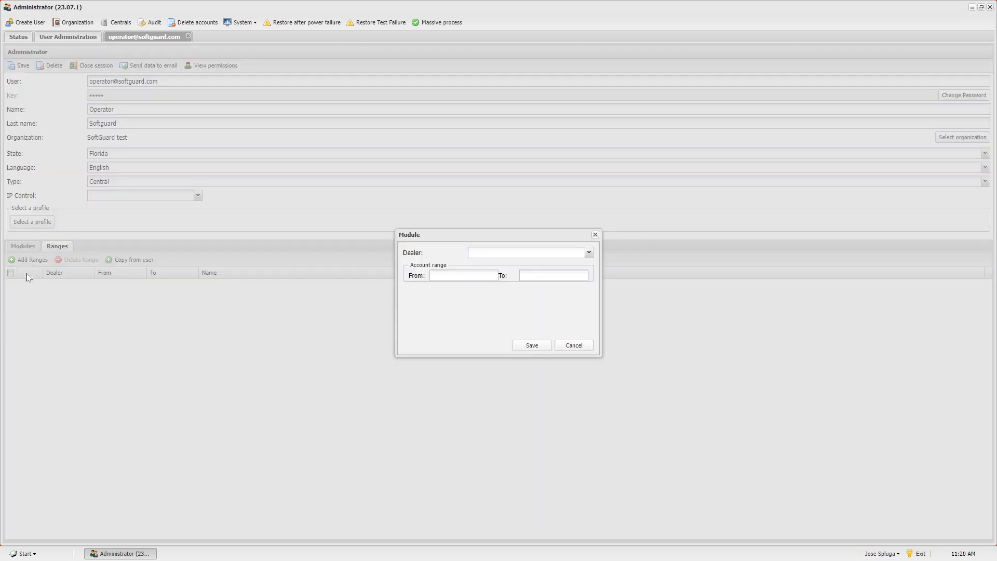
pyautogui.click(590, 253)
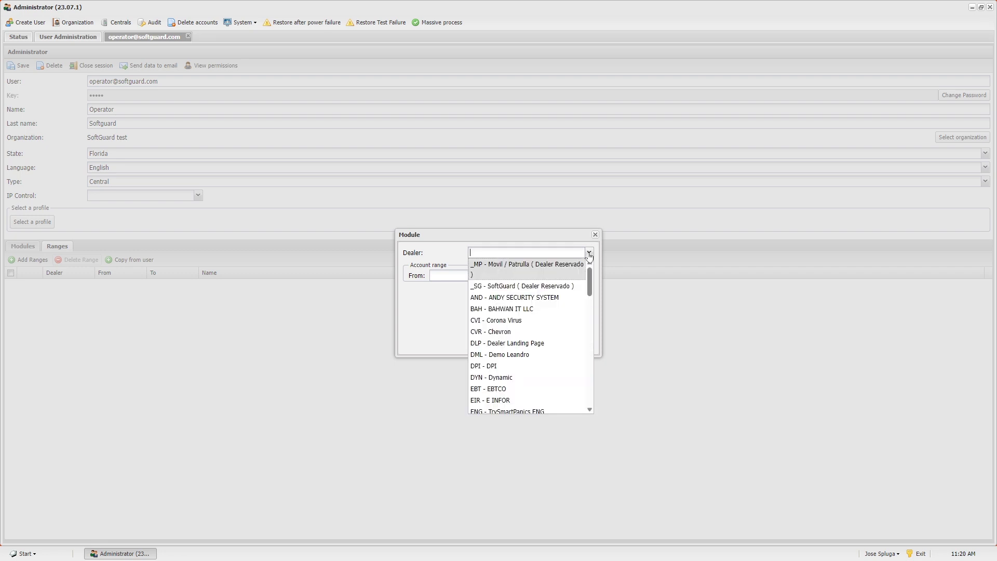
pyautogui.scroll(-3, 569, 322)
pyautogui.scroll(-1, 565, 332)
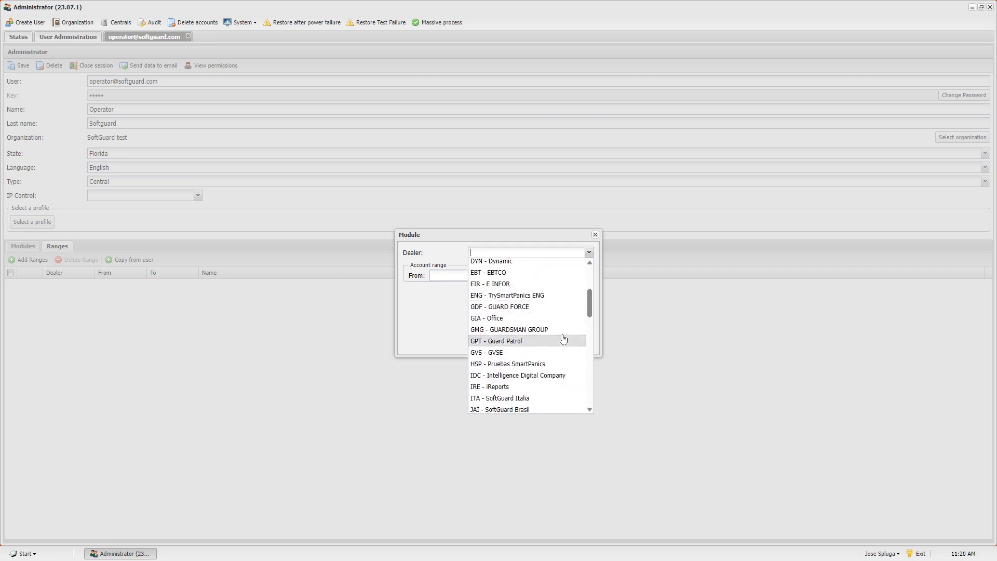
pyautogui.click(565, 319)
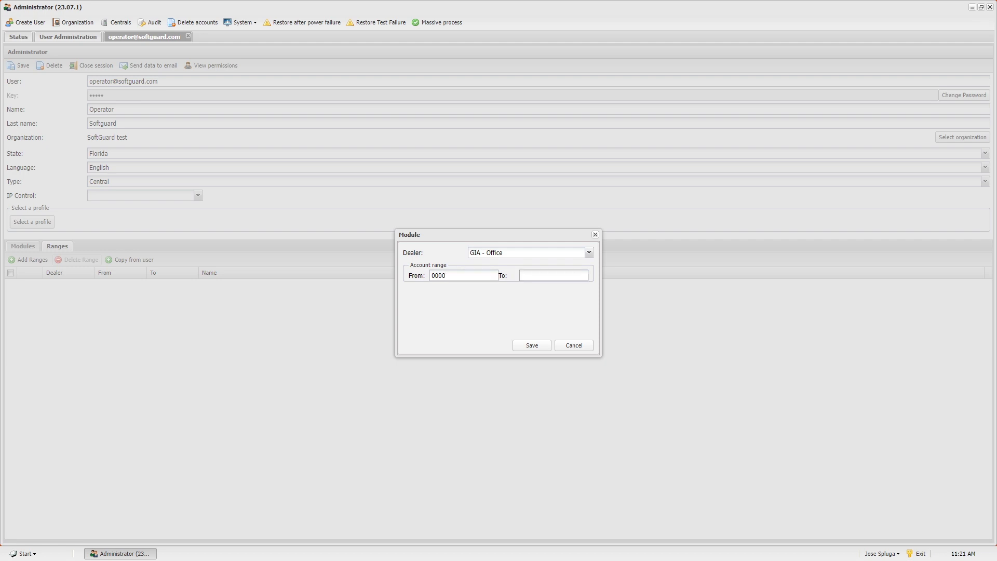
pyautogui.click(458, 276)
pyautogui.press('BackSpace')
pyautogui.write('1')
pyautogui.click(530, 275)
pyautogui.write('9999')
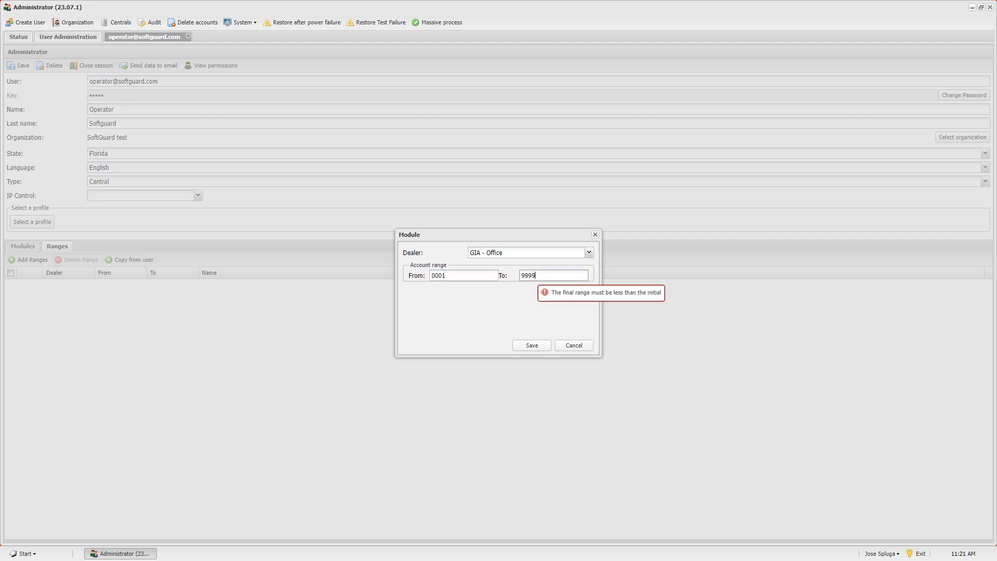
pyautogui.click(532, 345)
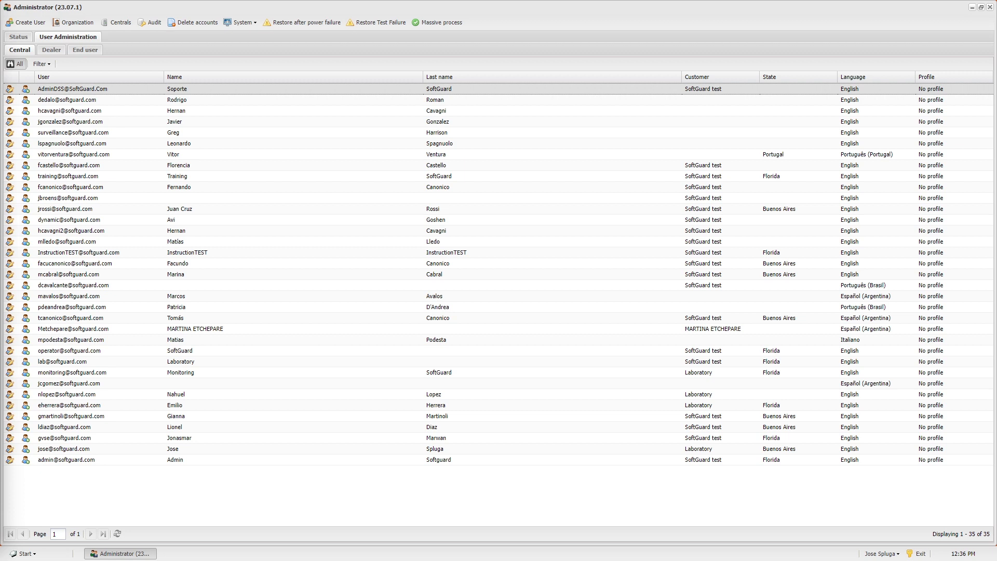
# Open the Operator 01 profile from System > User Profiles for editing.
pyautogui.click(242, 24)
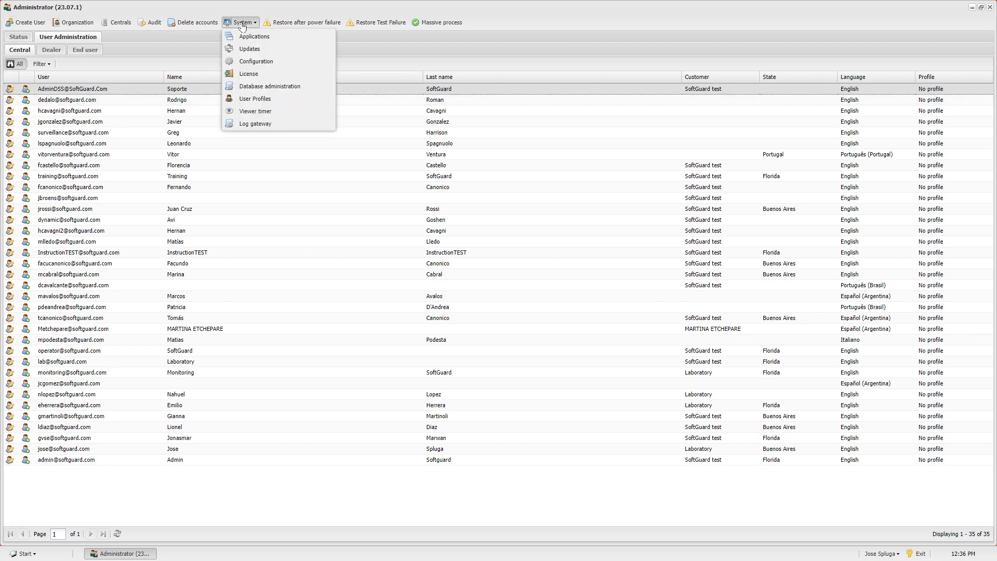
pyautogui.click(269, 100)
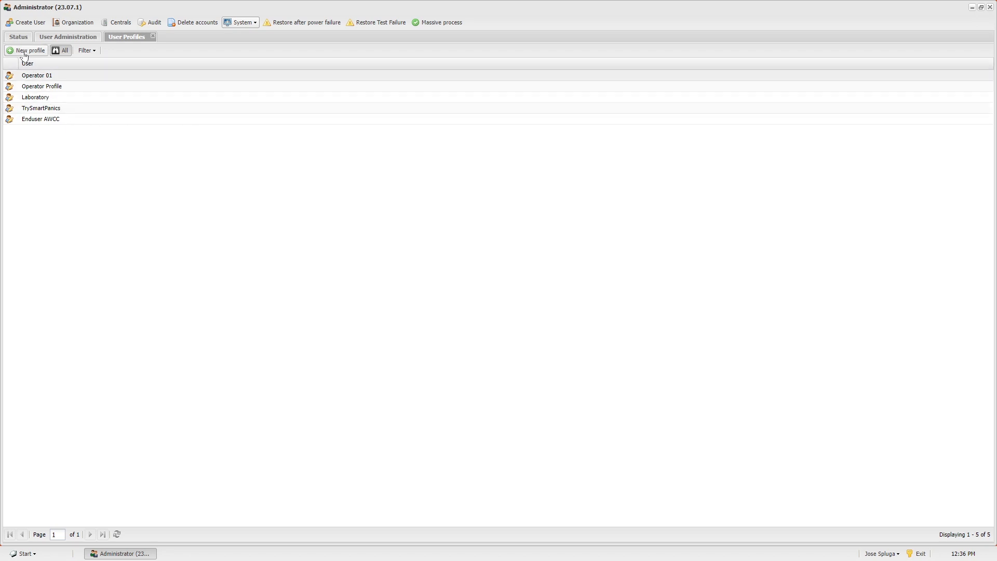
pyautogui.doubleClick(61, 77)
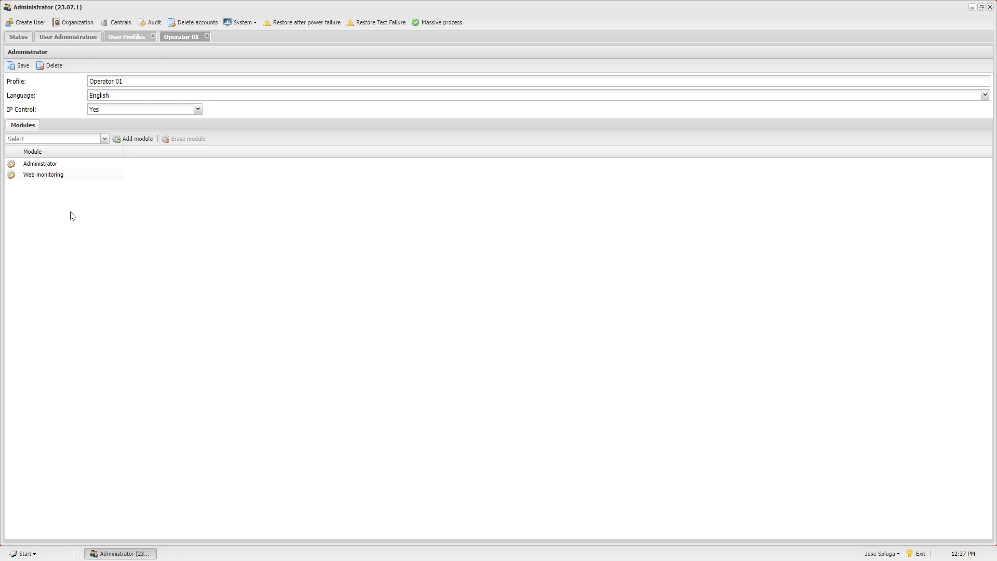
# Limit the profile's Administrator module to 'Account administrator only' and save it.
pyautogui.click(12, 165)
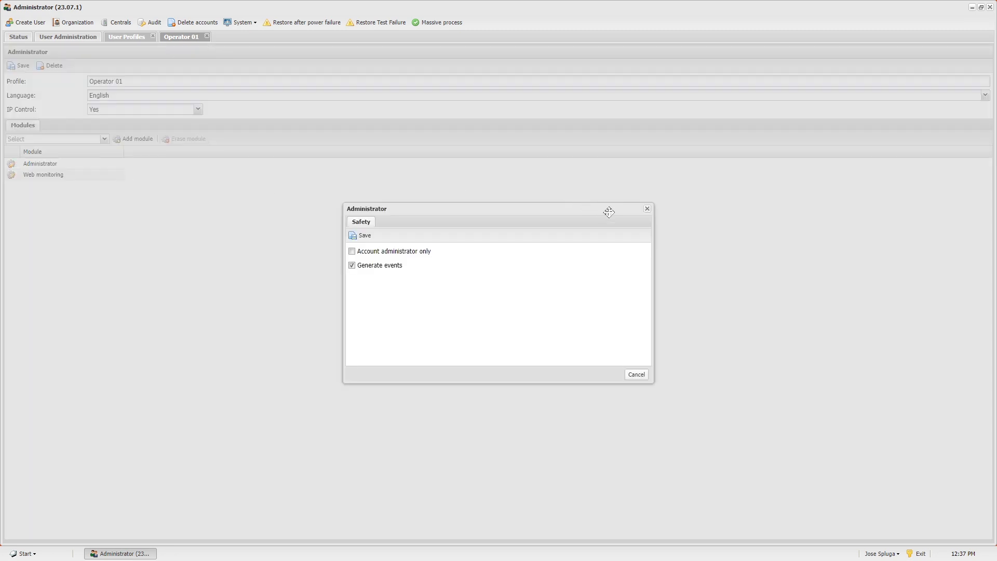
pyautogui.click(352, 251)
pyautogui.click(361, 235)
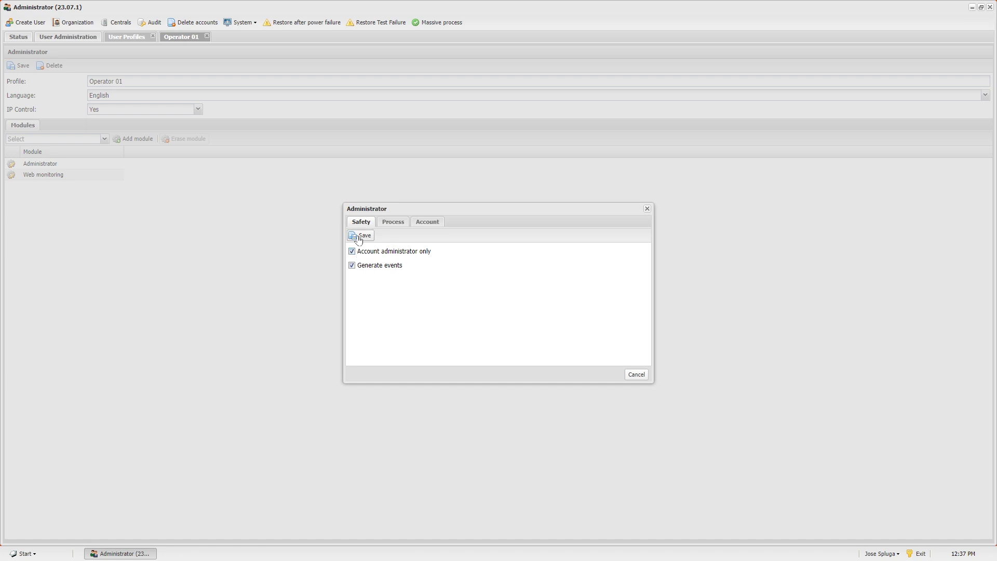
pyautogui.click(647, 209)
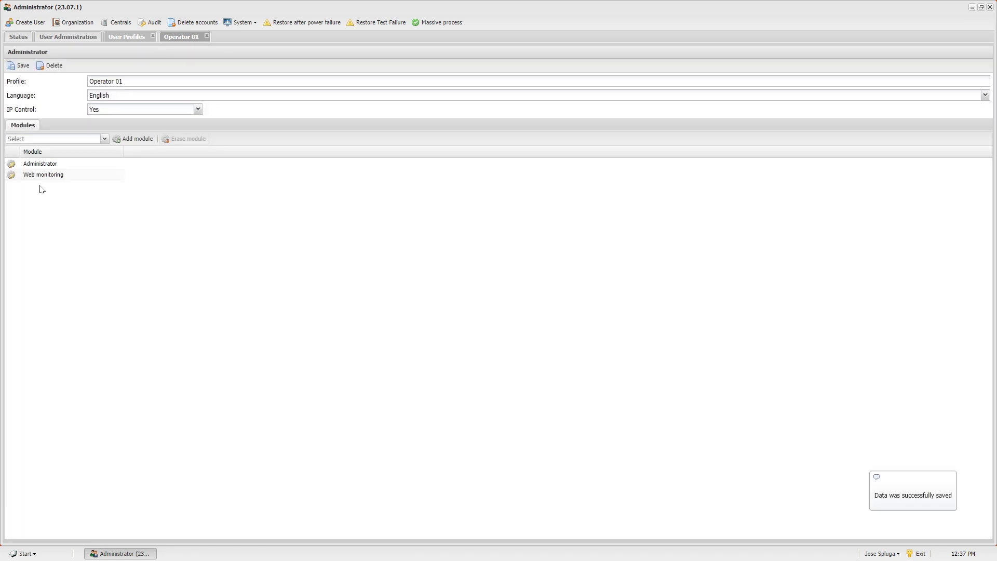
# Review the Web monitoring tabs through Events, then save and close its settings.
pyautogui.click(12, 176)
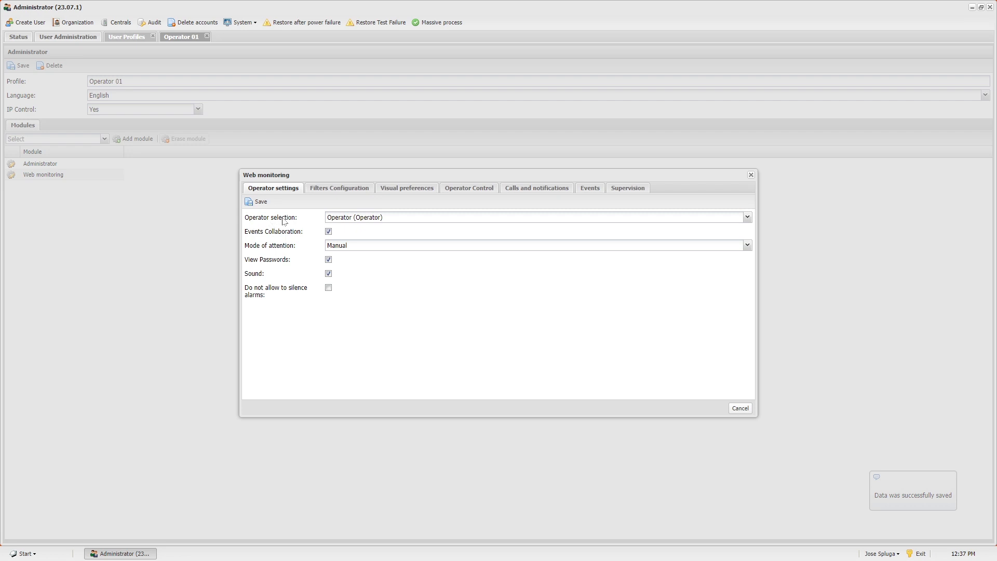
pyautogui.click(407, 190)
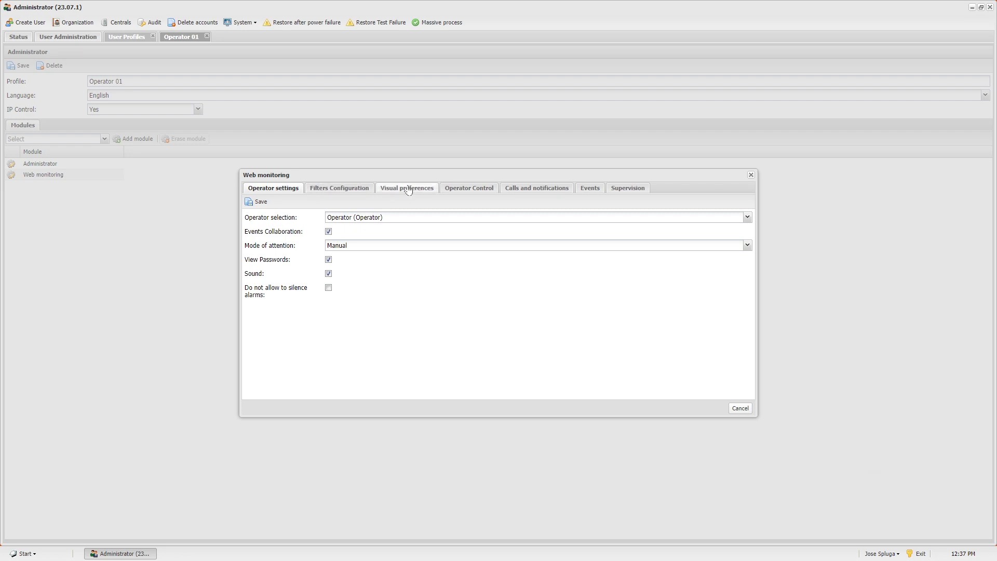
pyautogui.click(468, 190)
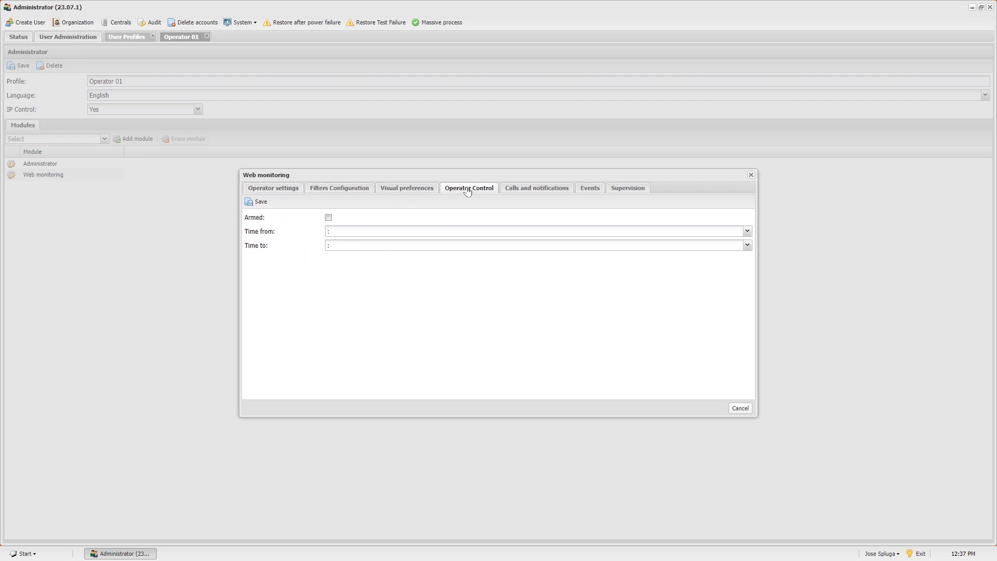
pyautogui.click(512, 191)
pyautogui.click(586, 190)
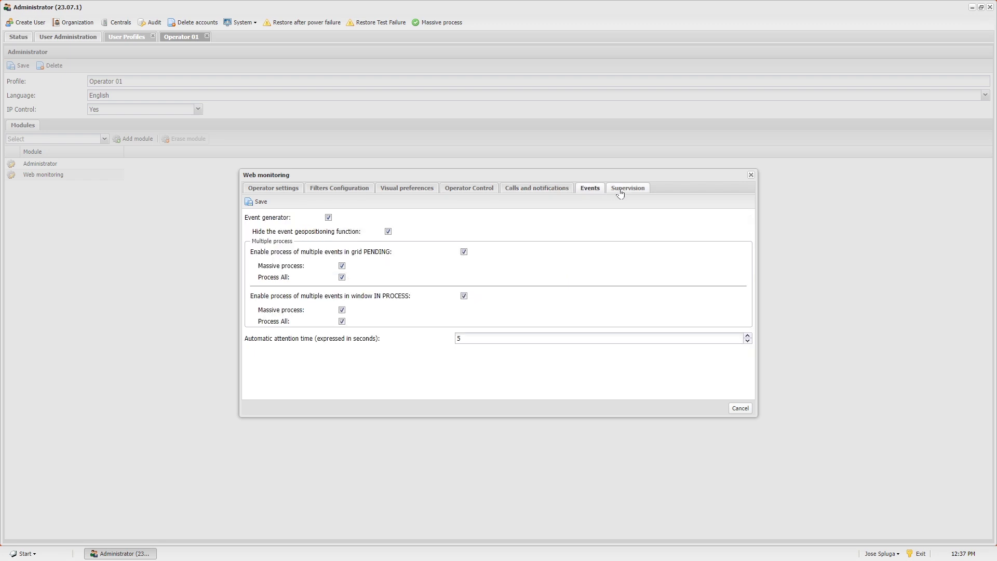
pyautogui.click(265, 204)
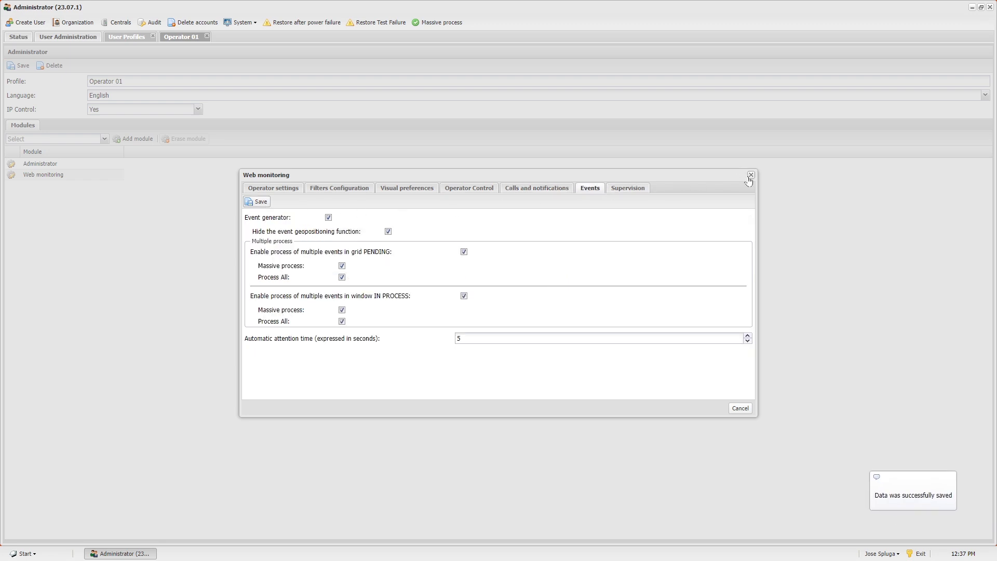
pyautogui.click(750, 176)
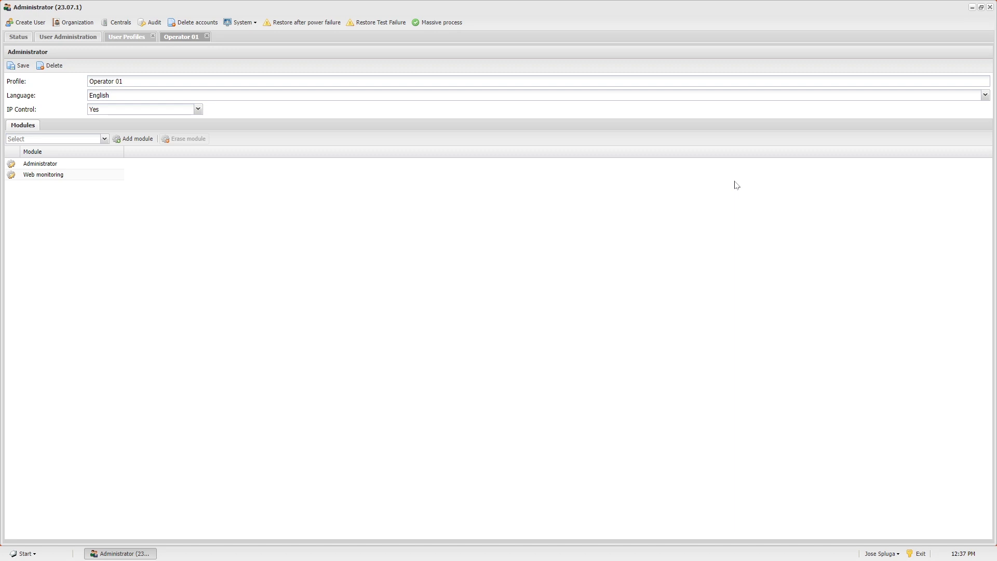
# Close the profile tabs and select Operator 01 as the operator user's profile.
pyautogui.click(207, 35)
pyautogui.click(153, 36)
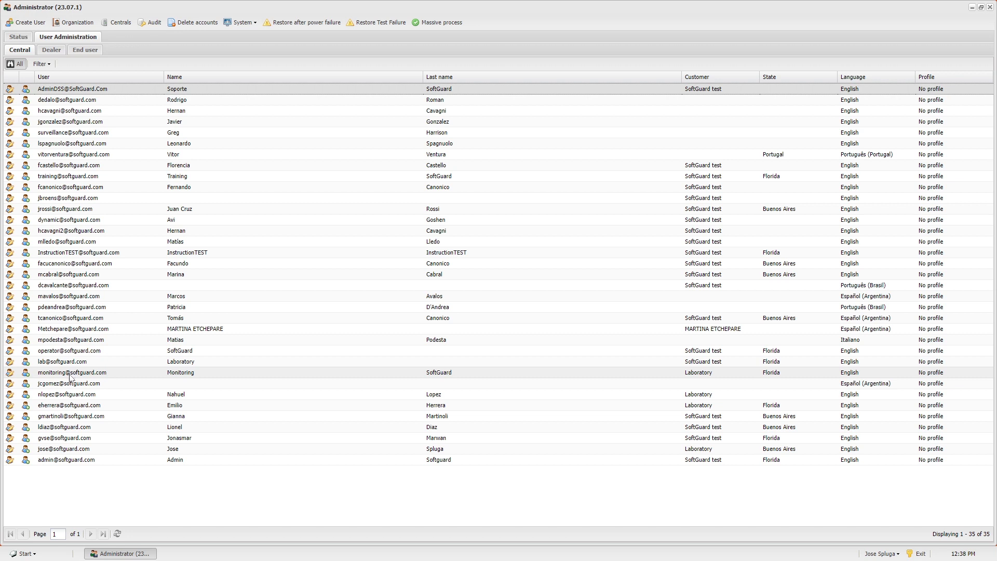
pyautogui.doubleClick(41, 346)
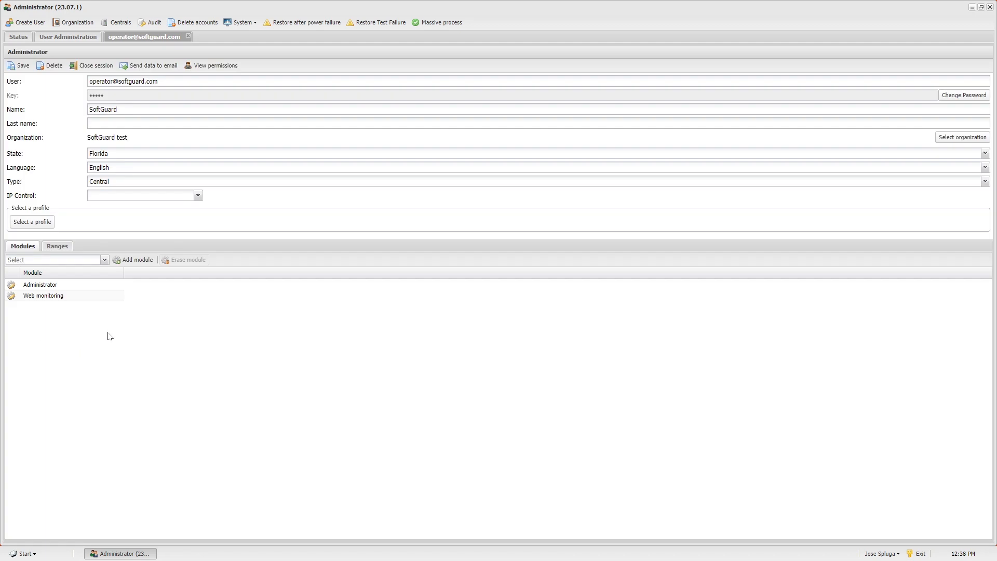
pyautogui.click(48, 226)
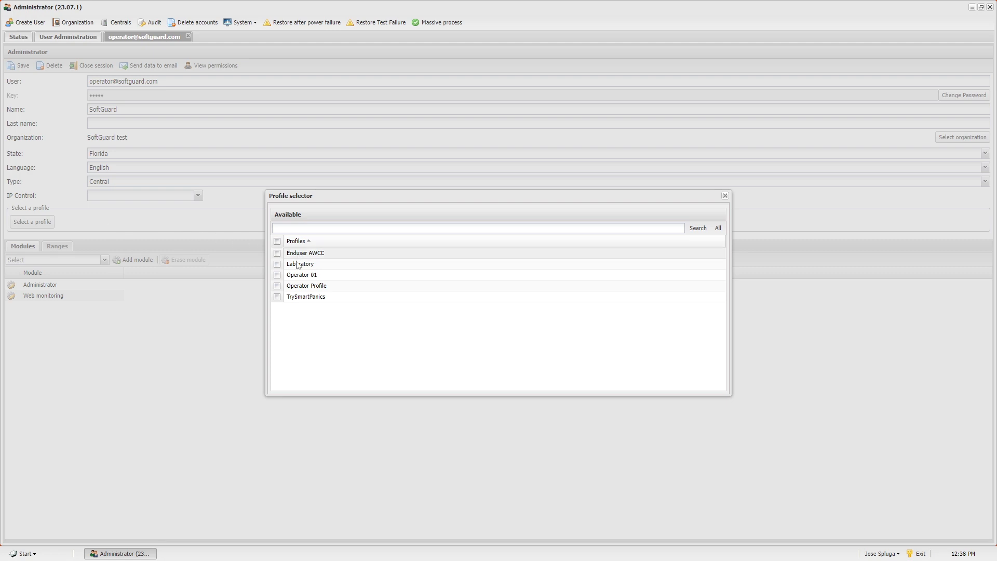
pyautogui.click(278, 276)
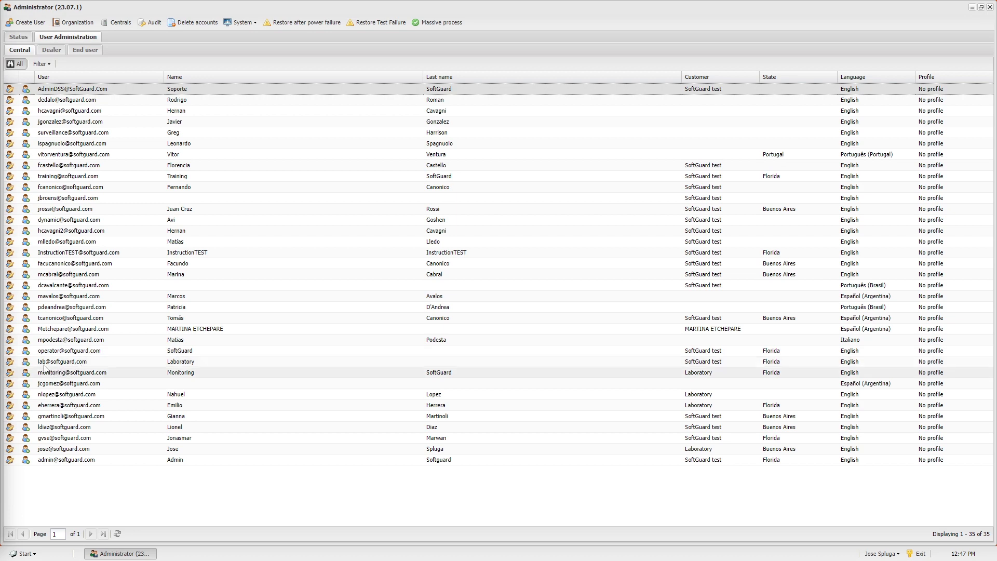
# Copy the operator user to a new account with the operator02 login e-mail, name Operator, last name Softguard.
pyautogui.click(26, 353)
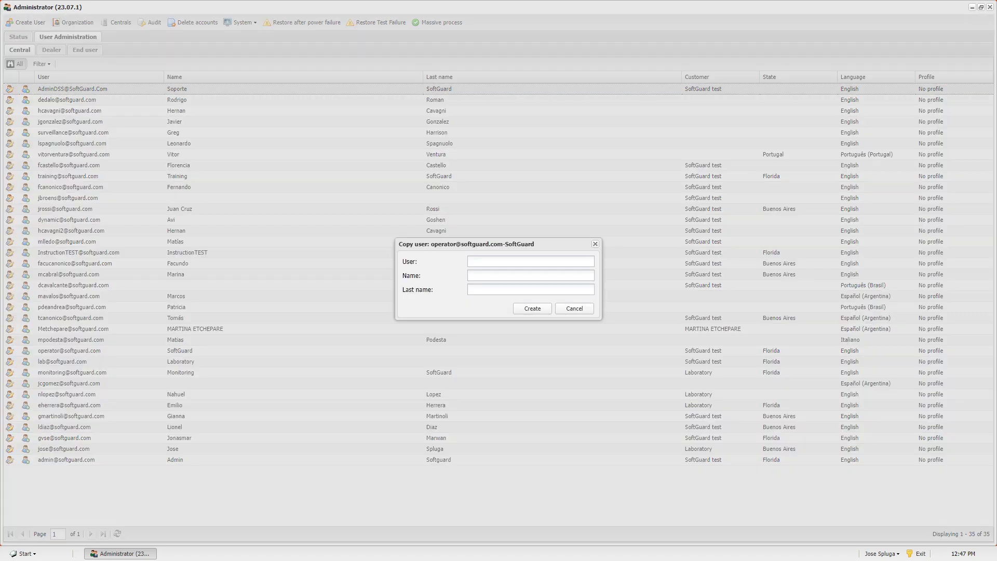
pyautogui.click(541, 260)
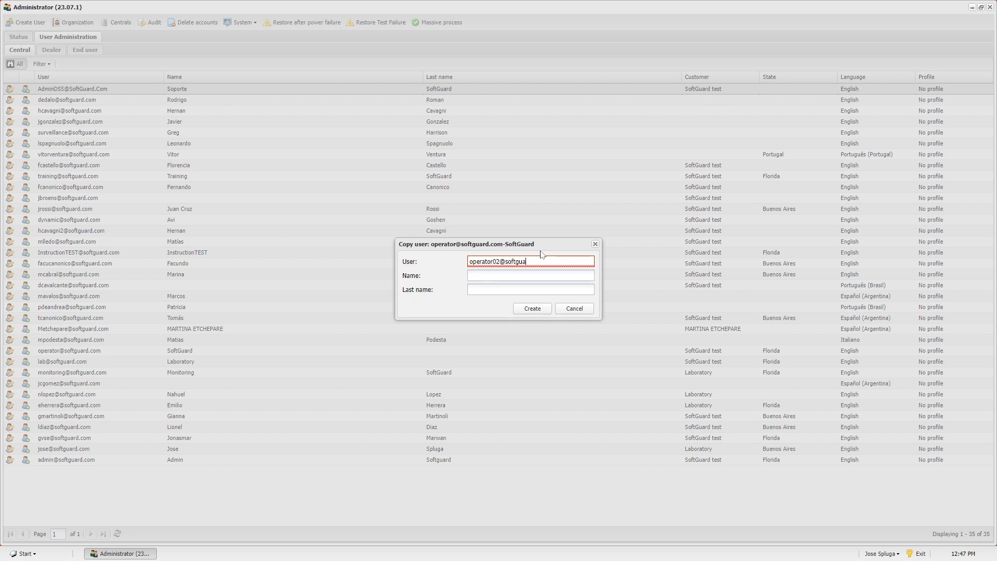
pyautogui.press('Tab')
pyautogui.write('Operator')
pyautogui.press('Tab')
pyautogui.write('Softguard')
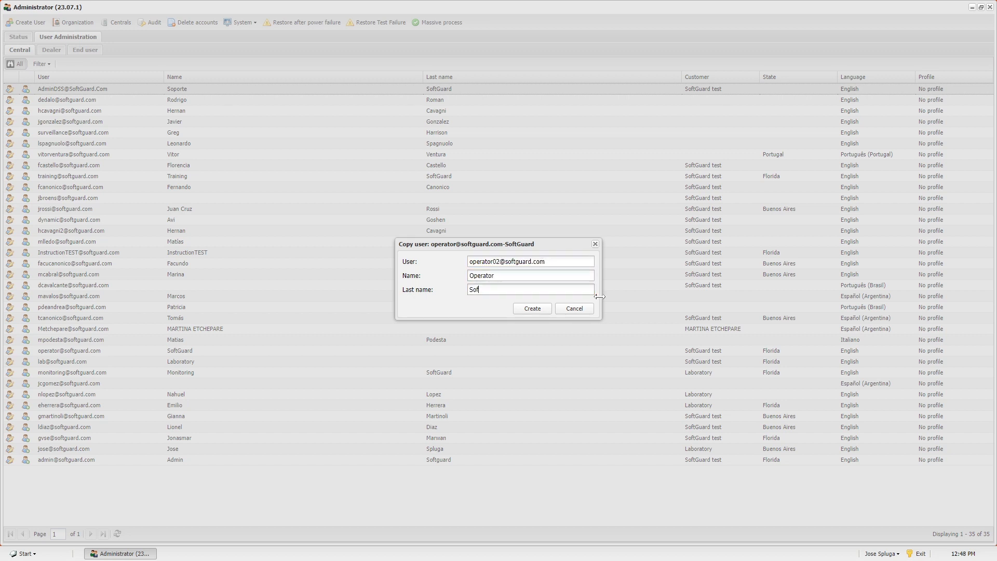
pyautogui.click(533, 308)
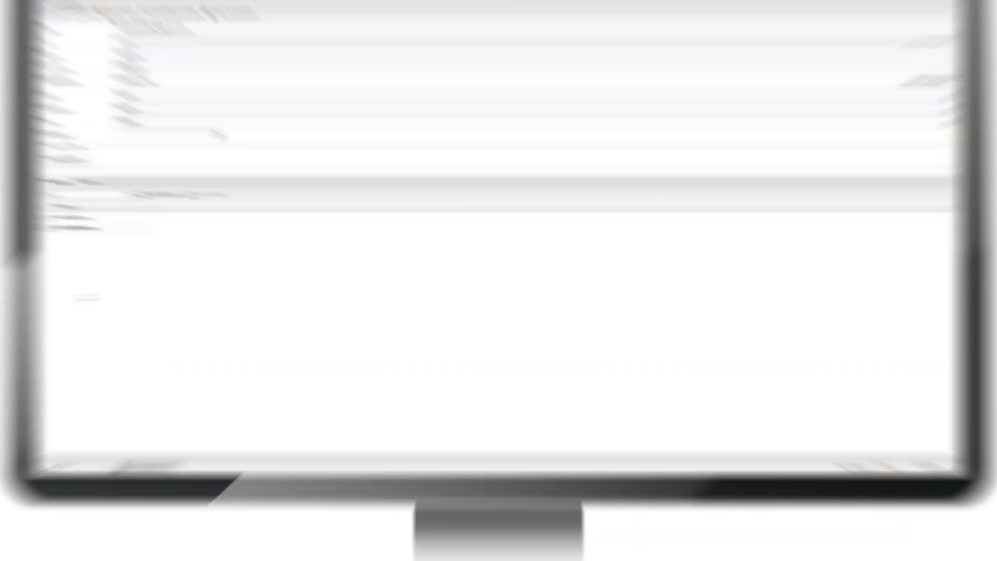